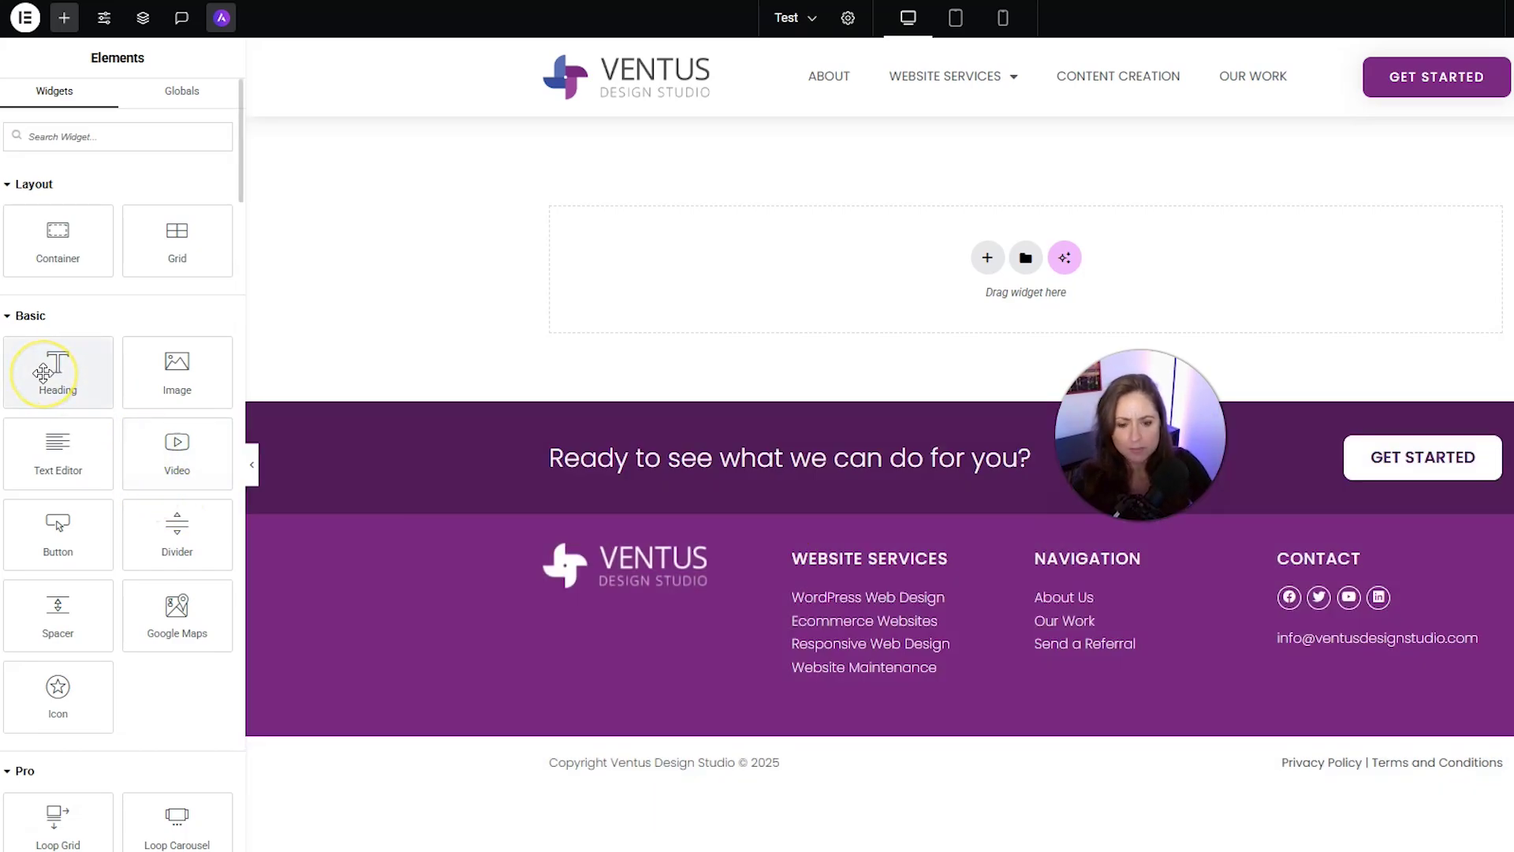
Step: Add a Heading widget to the empty section and retitle it 'Gallery'
{"action": "left_click_drag", "start_coordinate": [44, 373], "coordinate": [884, 237]}
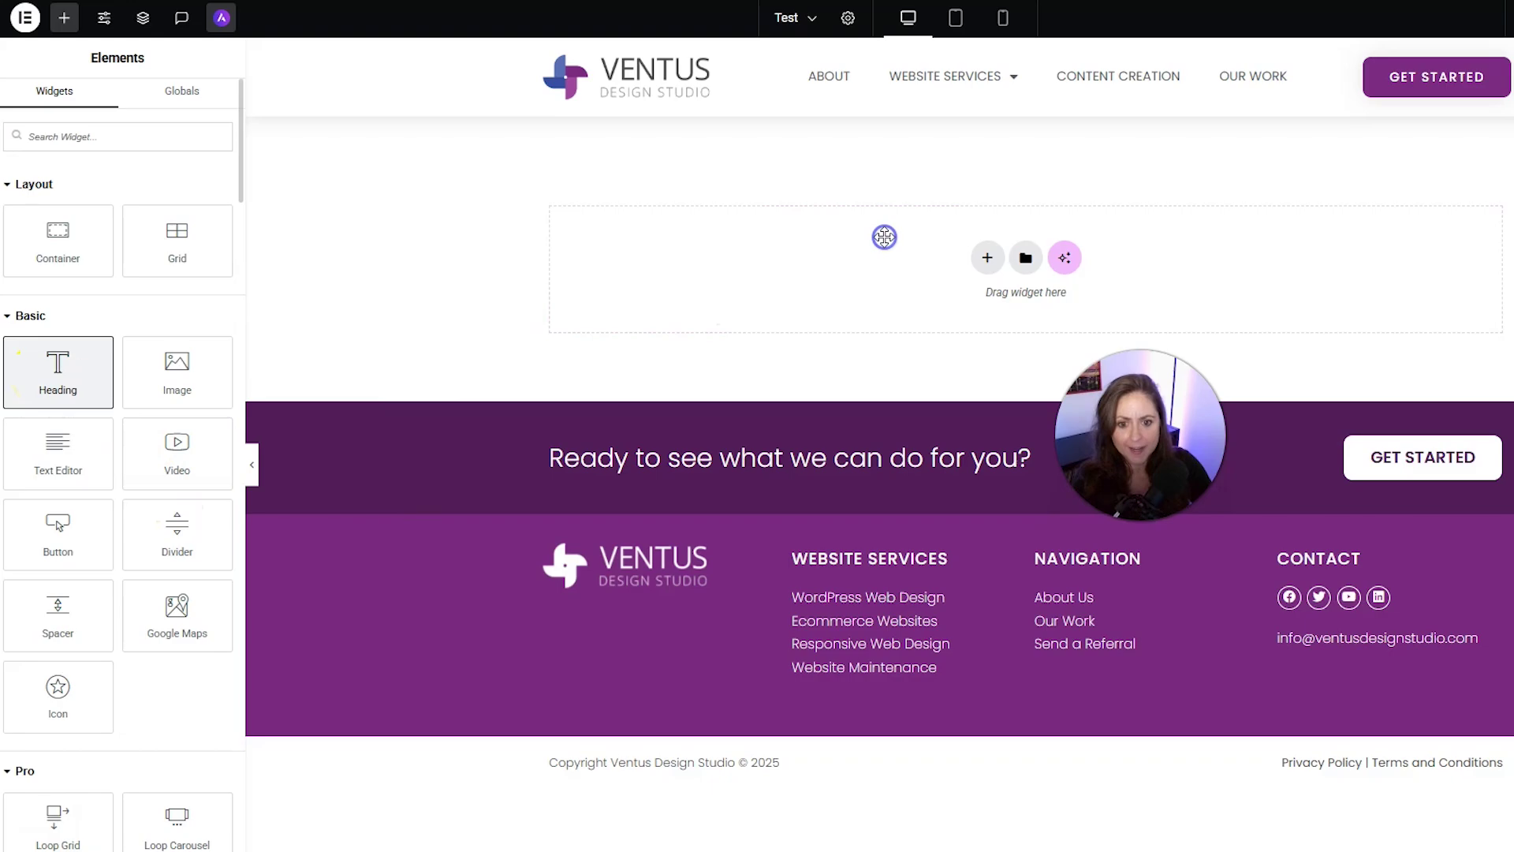
{"action": "triple_click", "coordinate": [150, 252]}
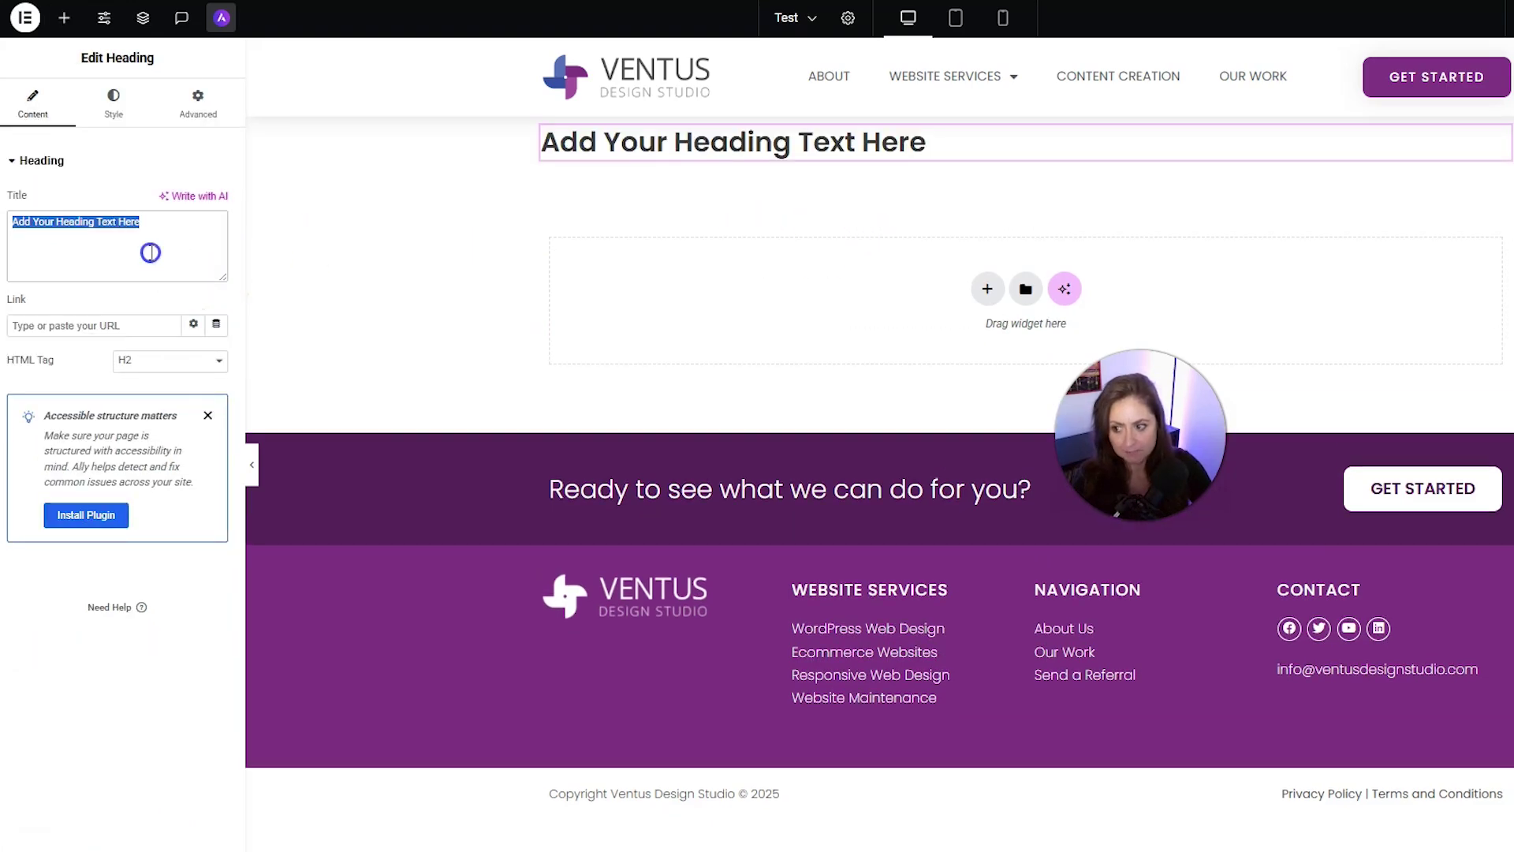
{"action": "type", "text": "Gallery"}
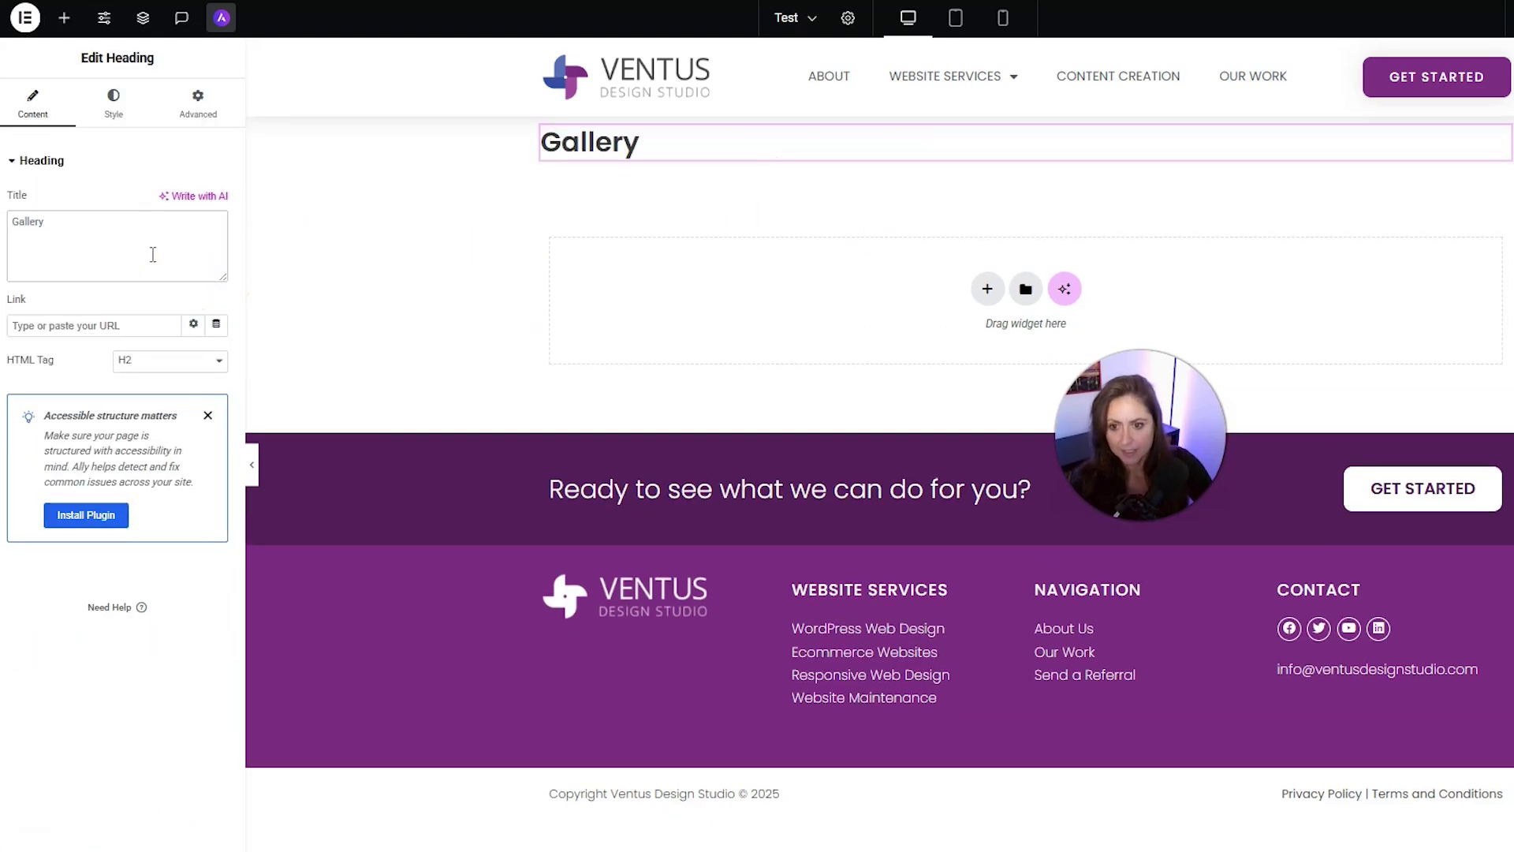
Step: Center the Gallery heading and give it a linked 40 px margin on all sides
{"action": "left_click", "coordinate": [118, 104]}
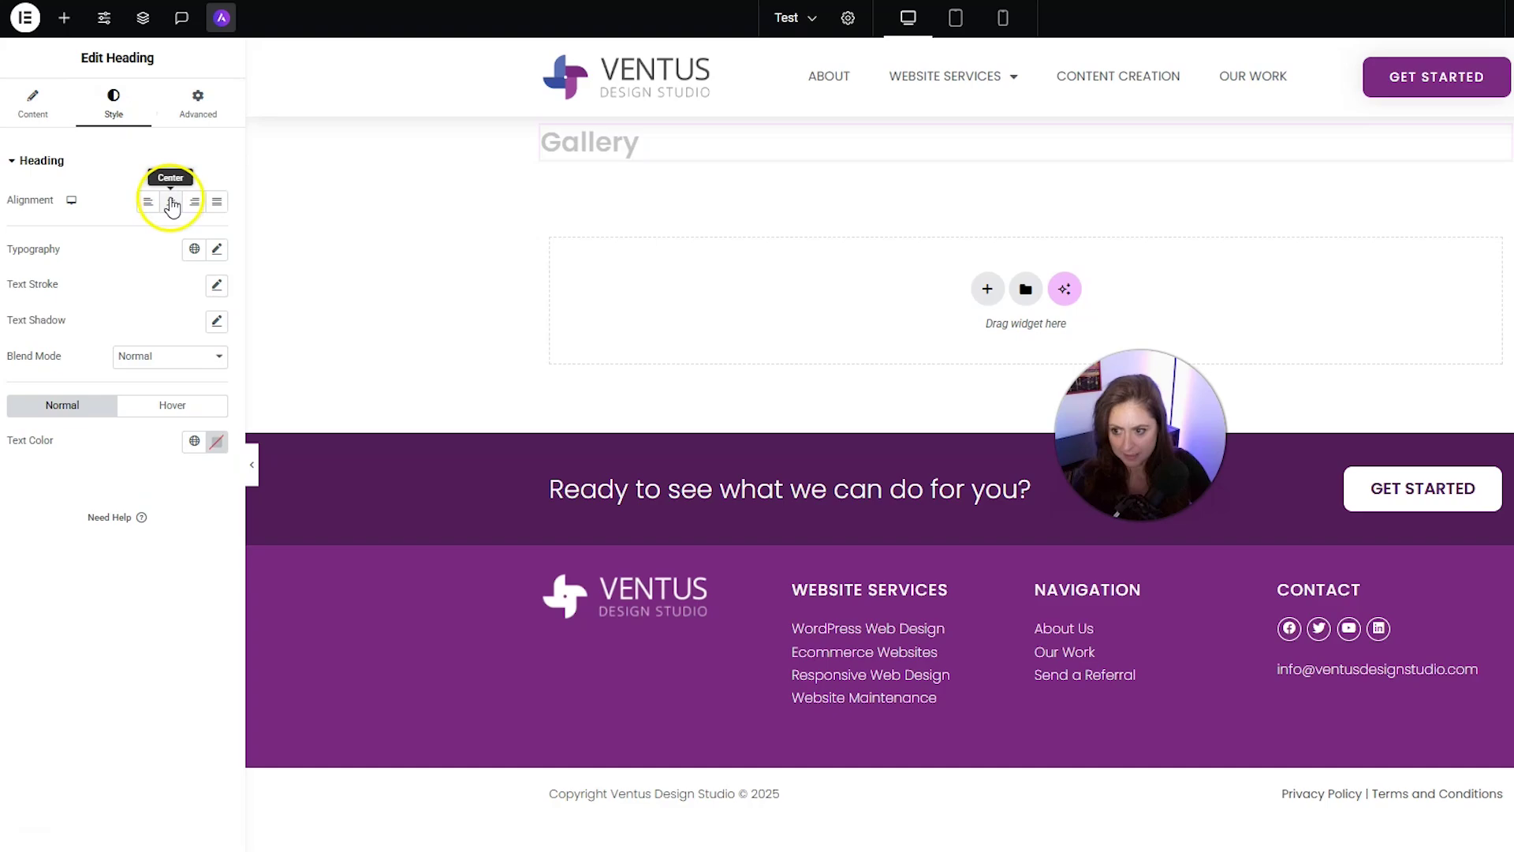
{"action": "left_click", "coordinate": [171, 200]}
{"action": "left_click", "coordinate": [197, 102]}
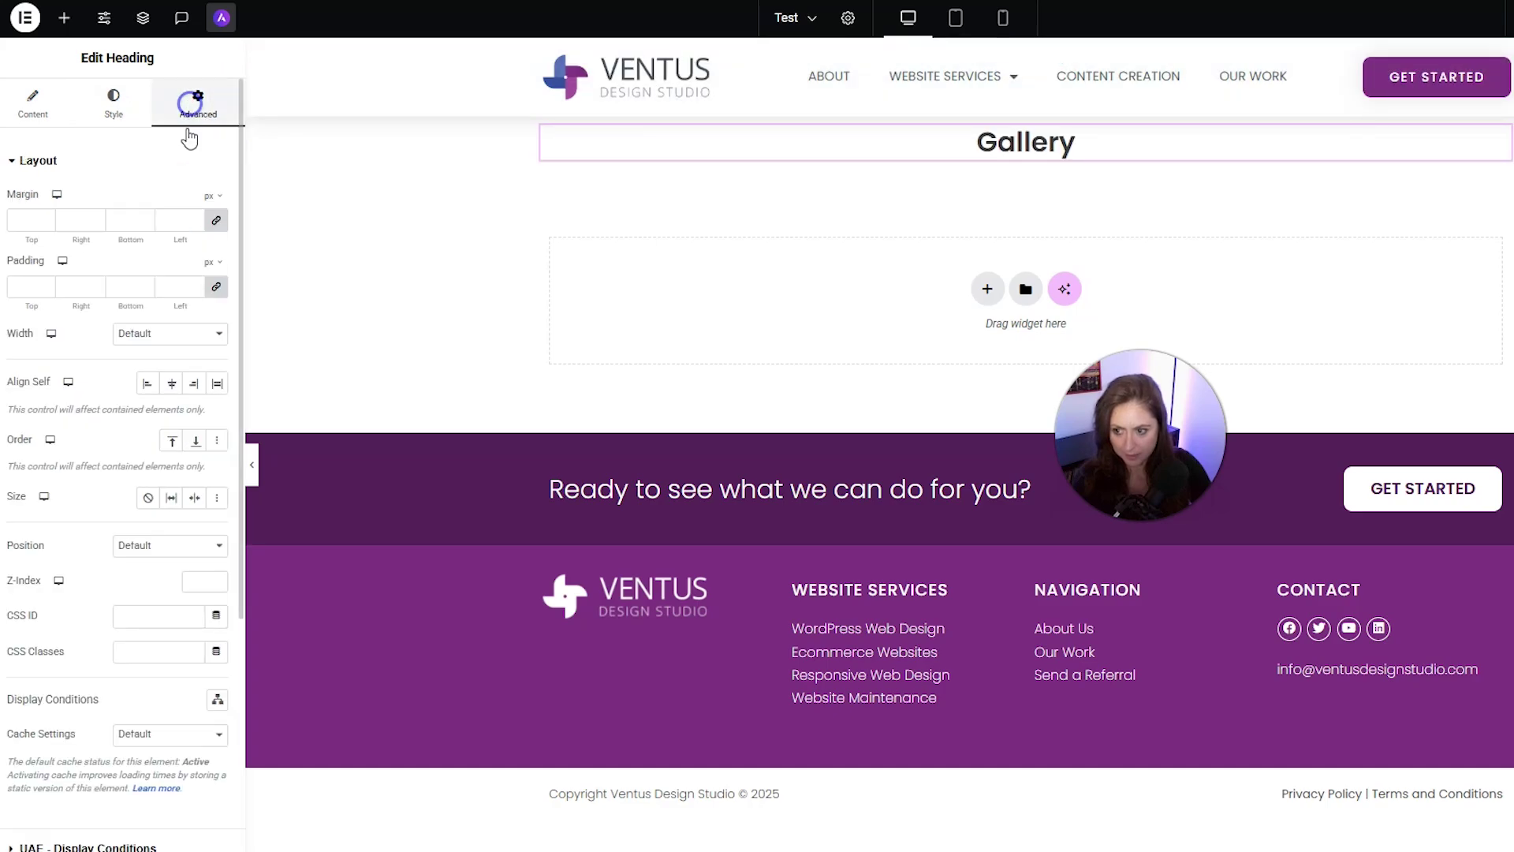
{"action": "left_click", "coordinate": [63, 220]}
{"action": "type", "text": "40"}
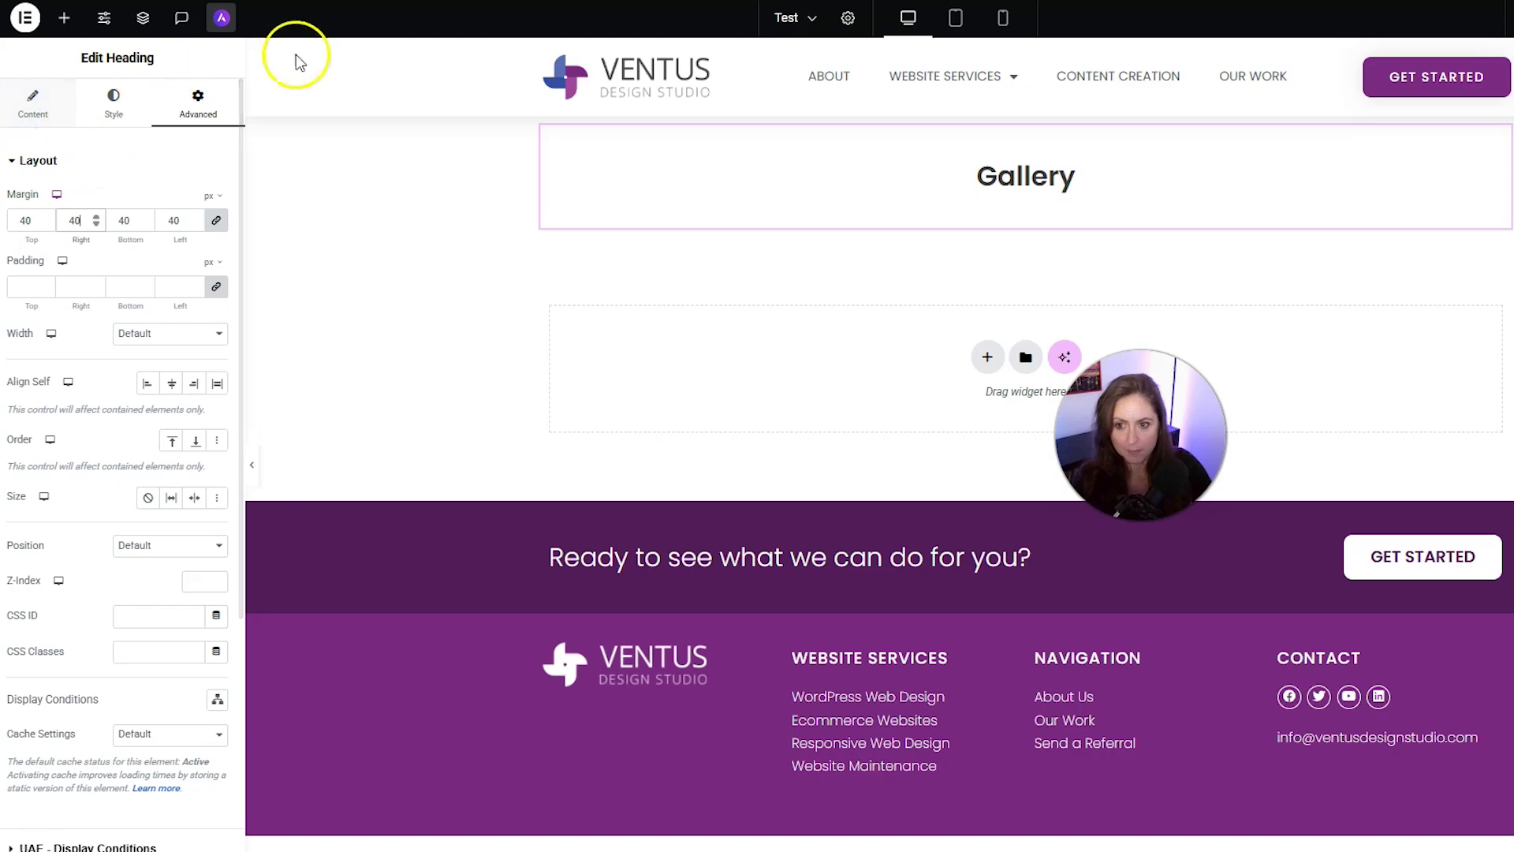
{"action": "left_click", "coordinate": [64, 17]}
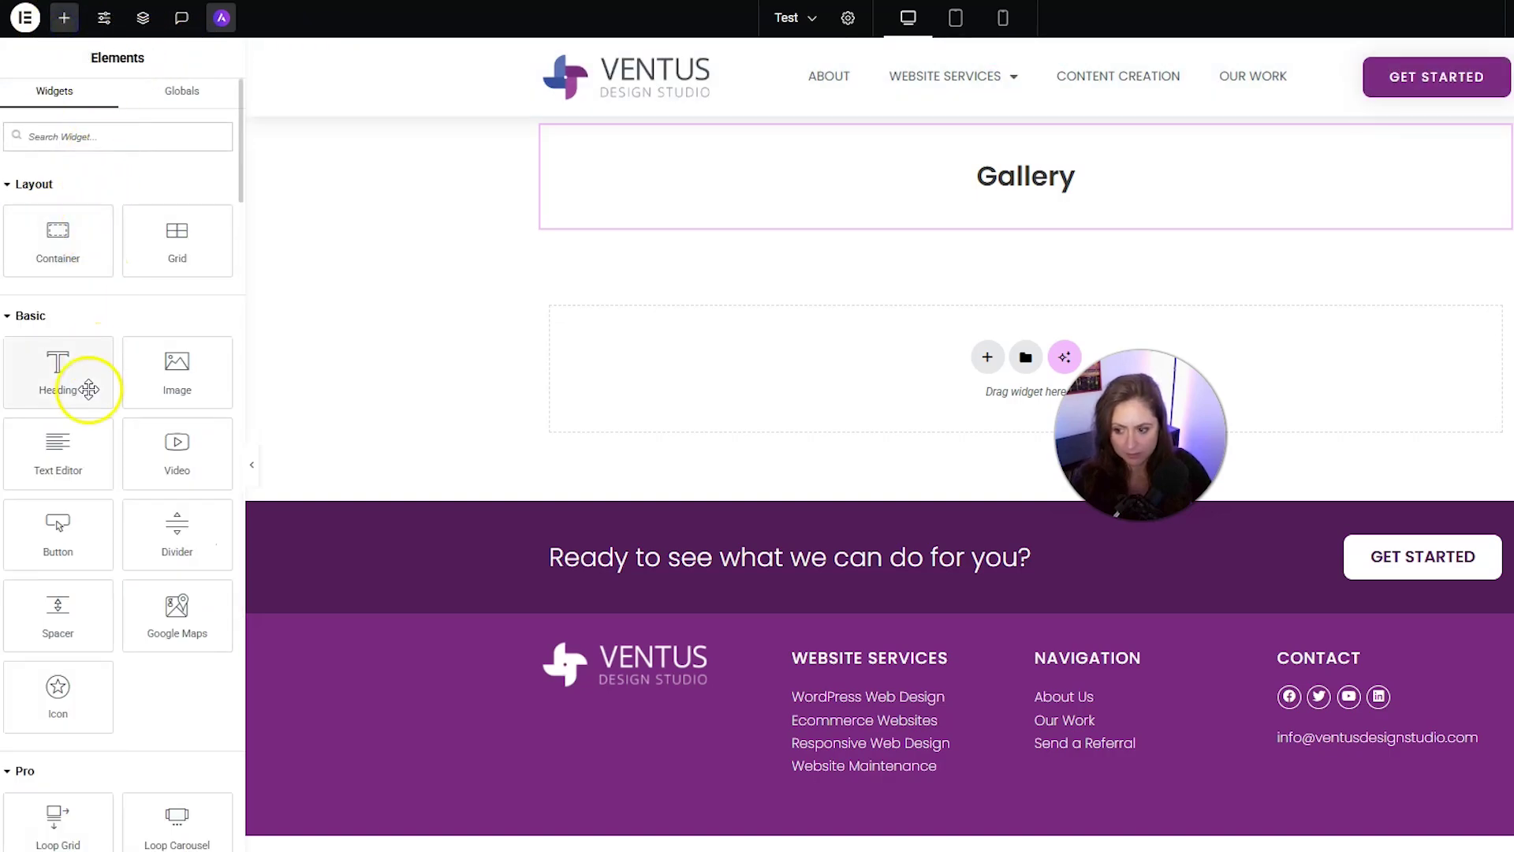
Step: Drop a Text Editor widget below the heading and center its placeholder paragraph
{"action": "left_click_drag", "start_coordinate": [59, 458], "coordinate": [939, 349]}
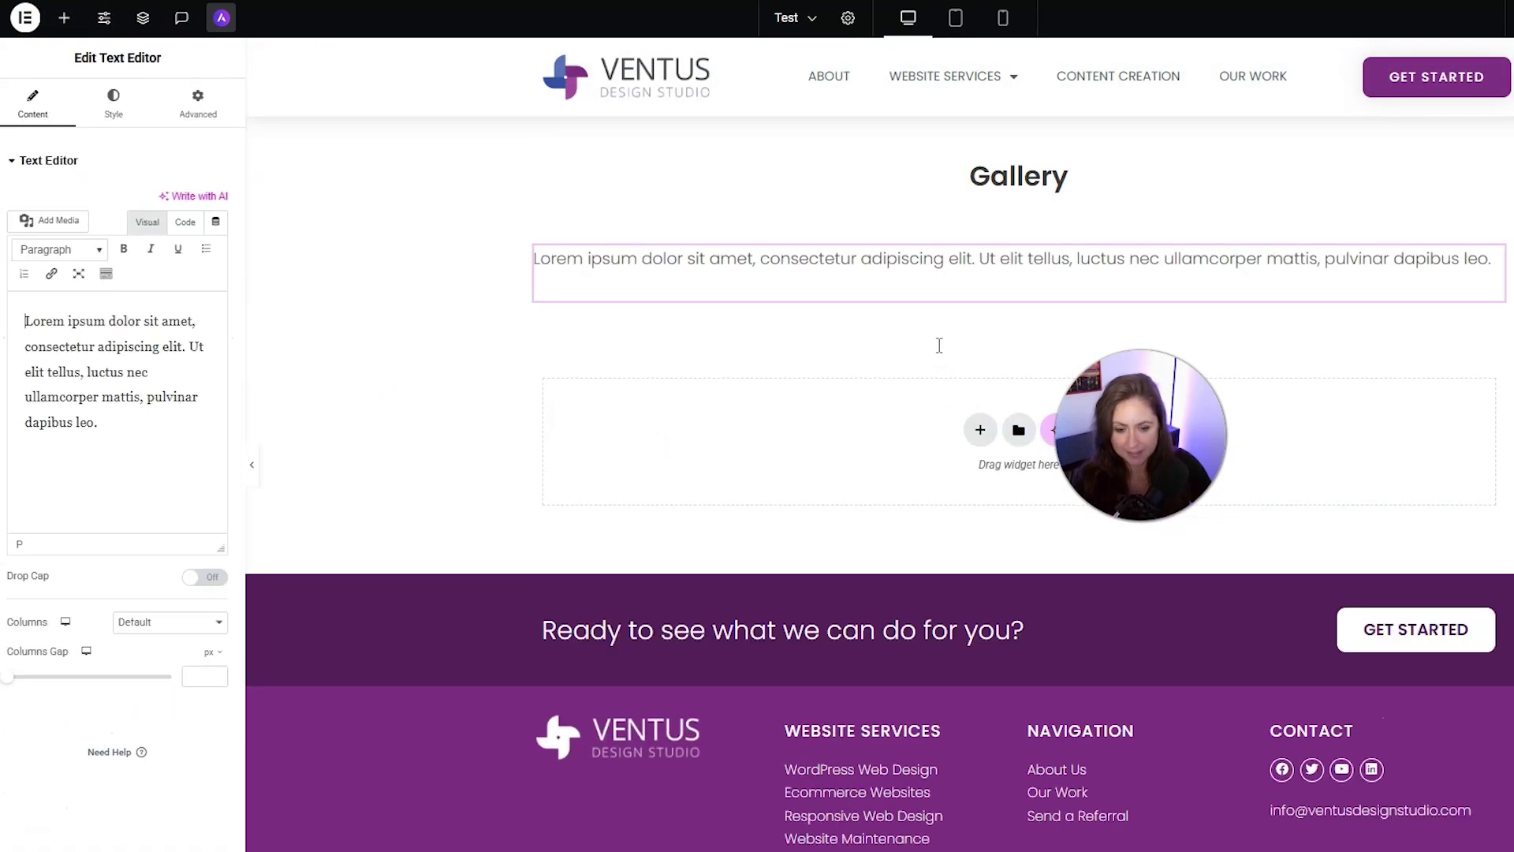
{"action": "left_click", "coordinate": [113, 103]}
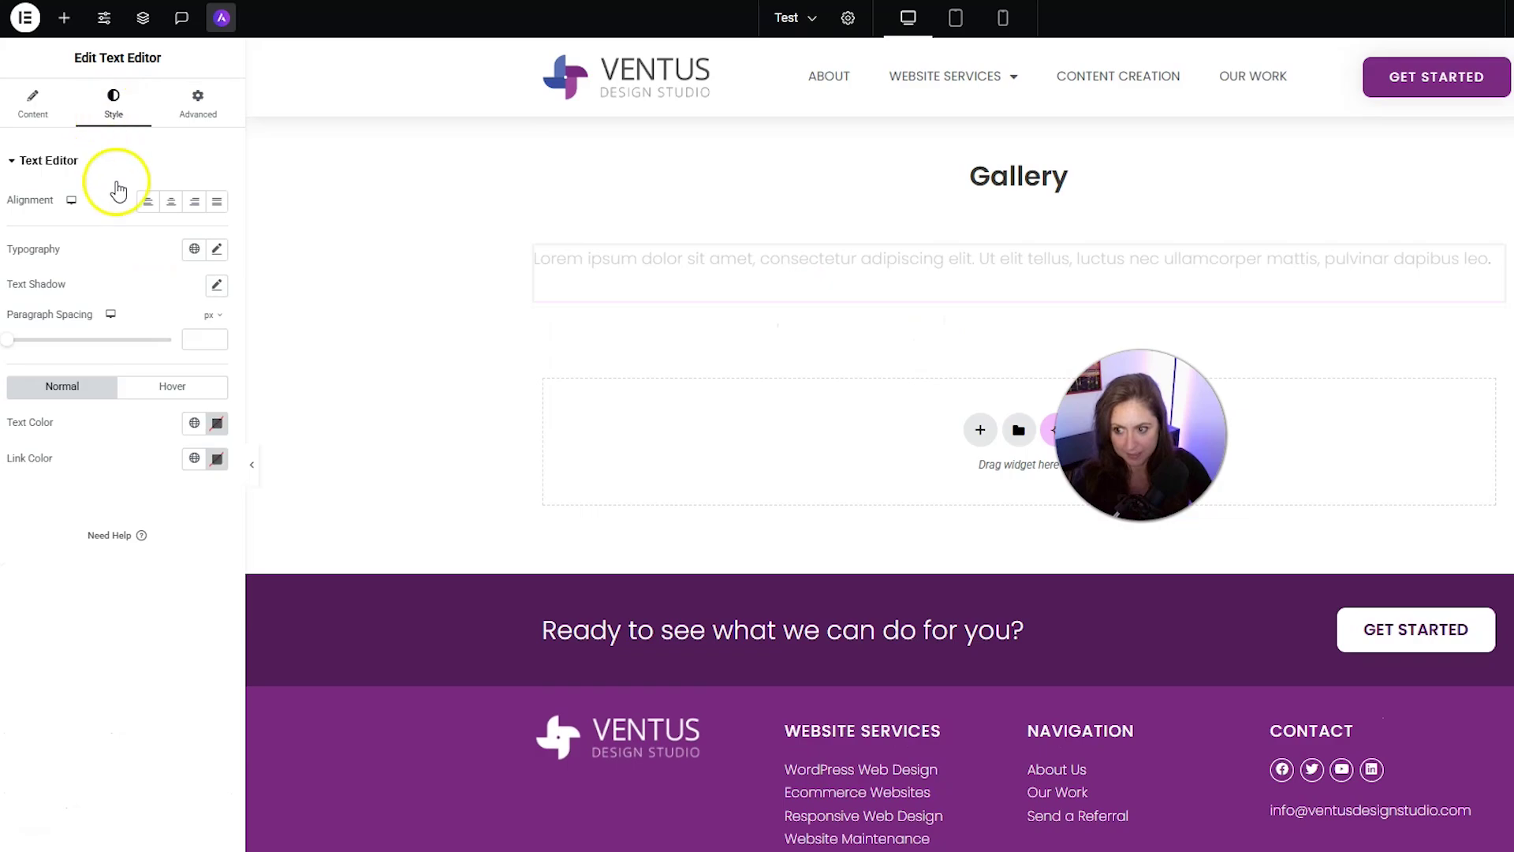
{"action": "left_click", "coordinate": [170, 201]}
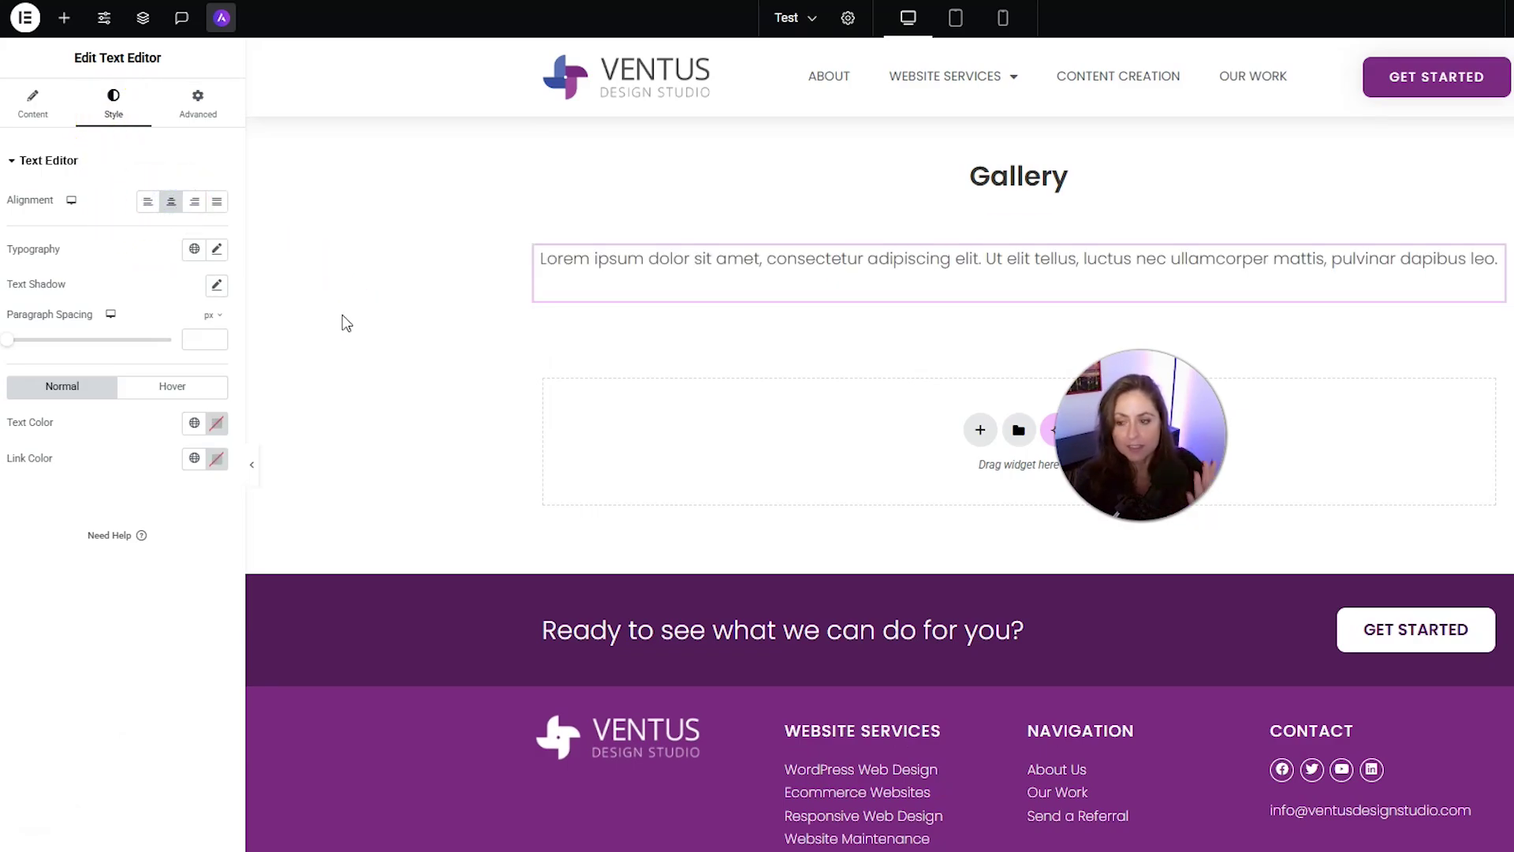
Step: Search the widget list for 'gal' to show only the gallery widgets
{"action": "left_click", "coordinate": [64, 17]}
{"action": "left_click", "coordinate": [101, 135]}
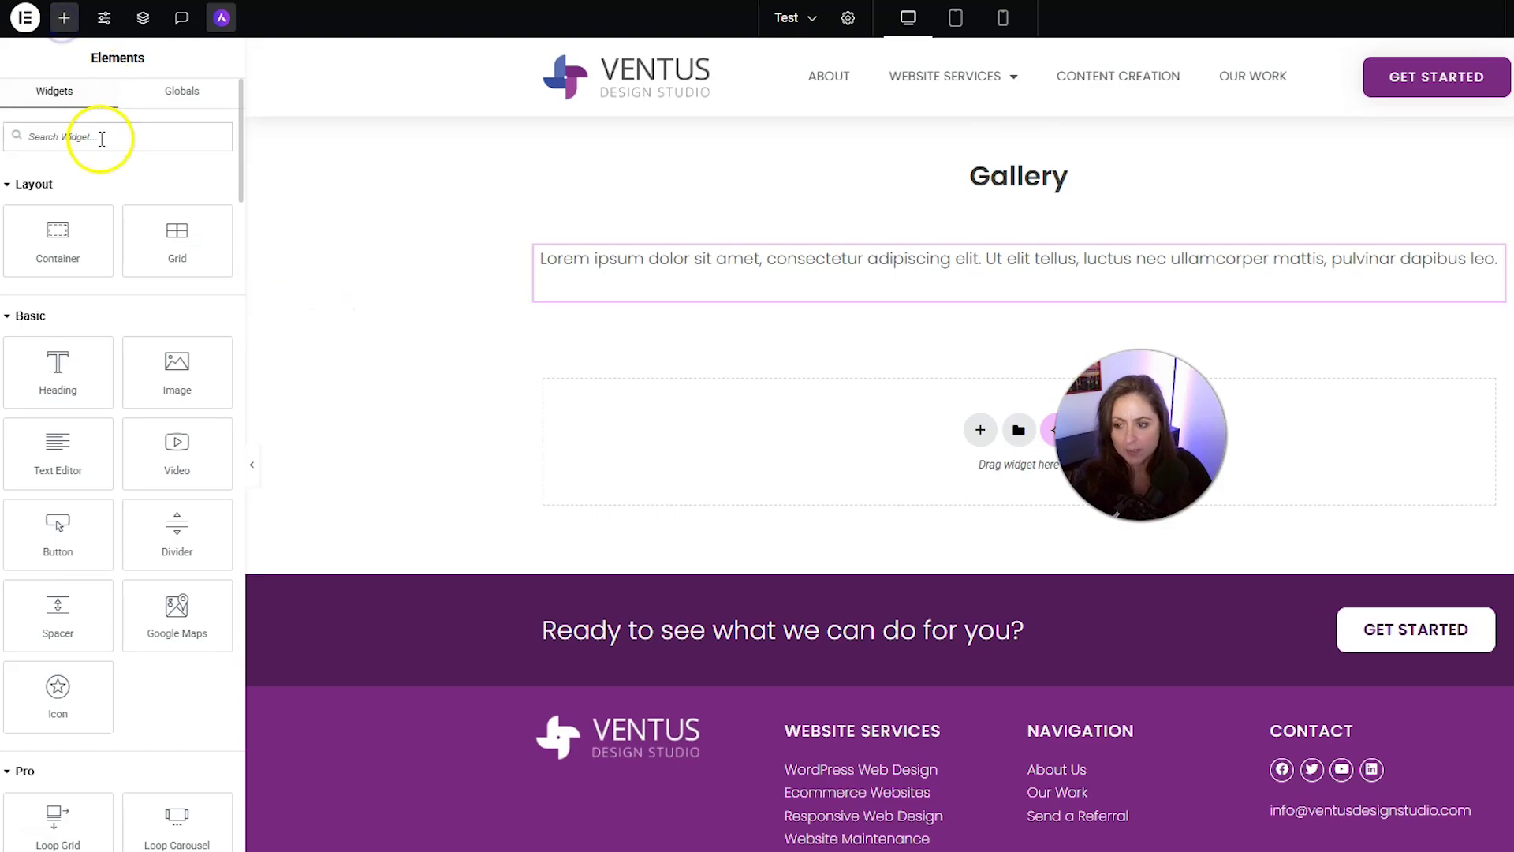
{"action": "type", "text": "gallery"}
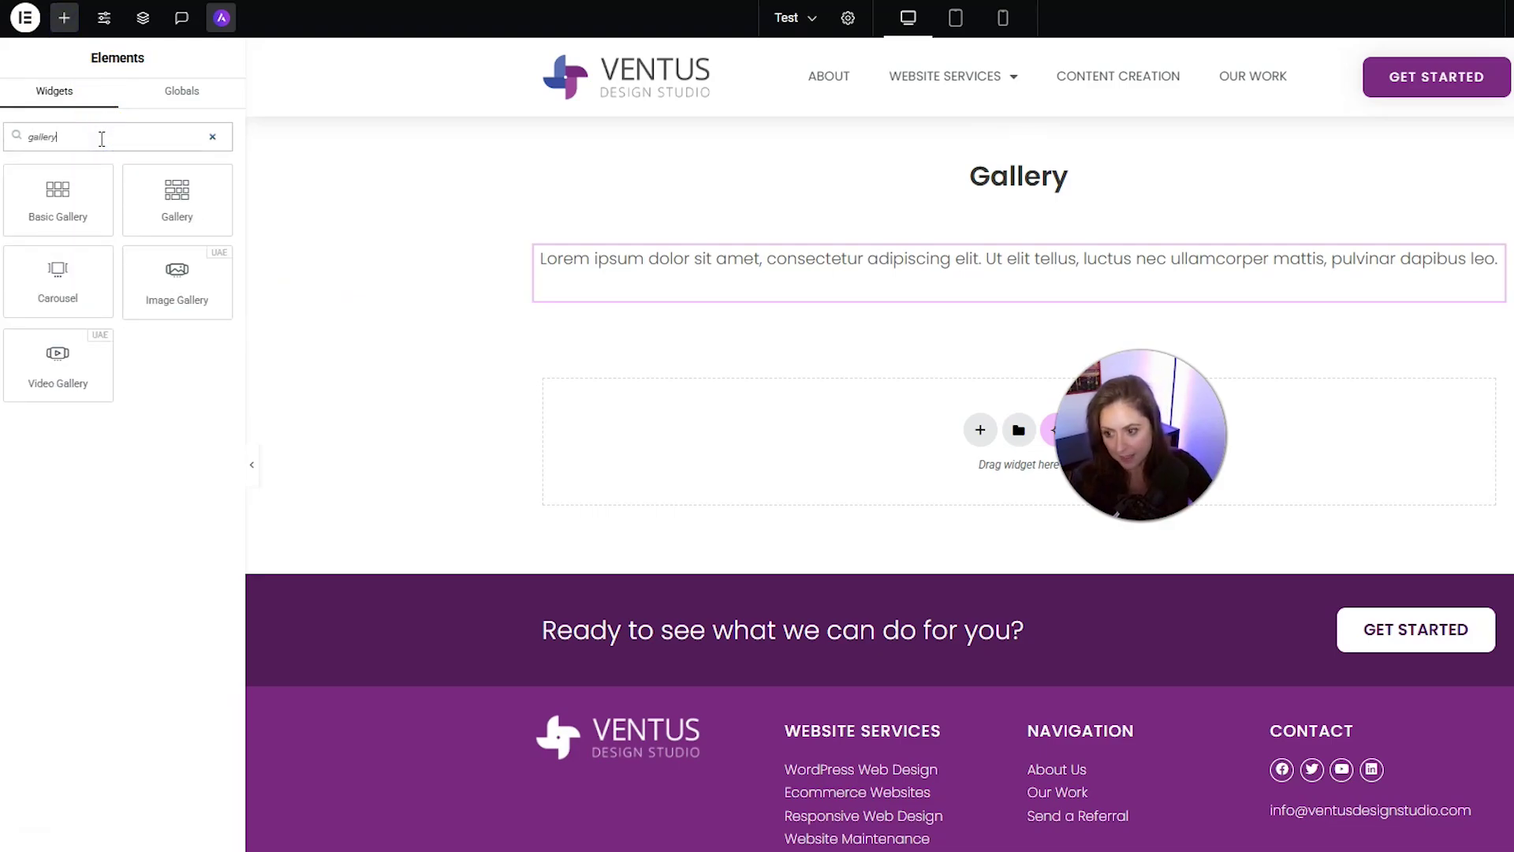
{"action": "left_click", "coordinate": [196, 363]}
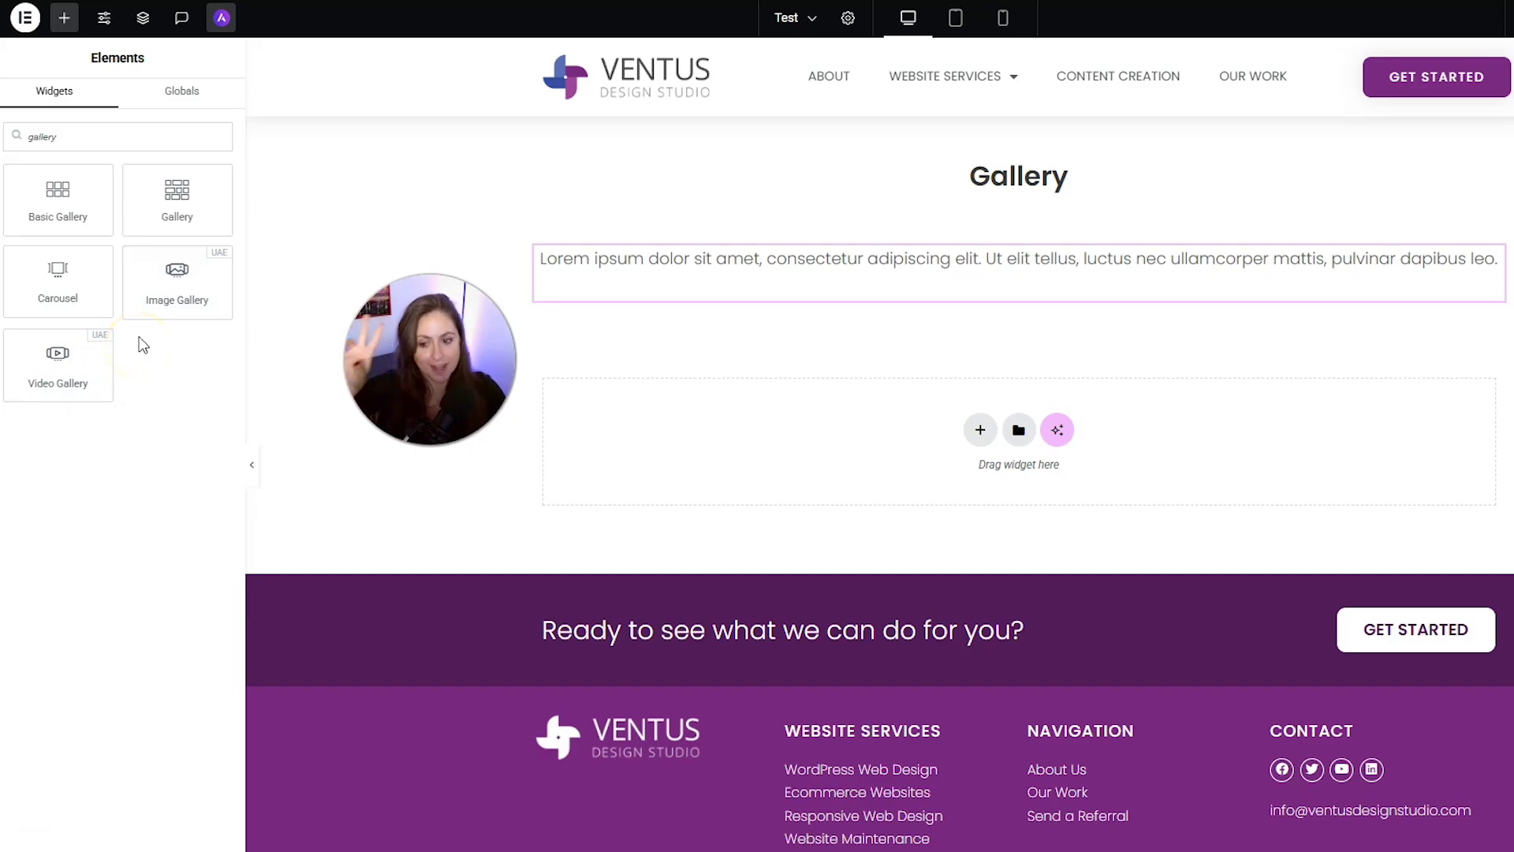
{"action": "left_click_drag", "start_coordinate": [75, 285], "coordinate": [75, 286]}
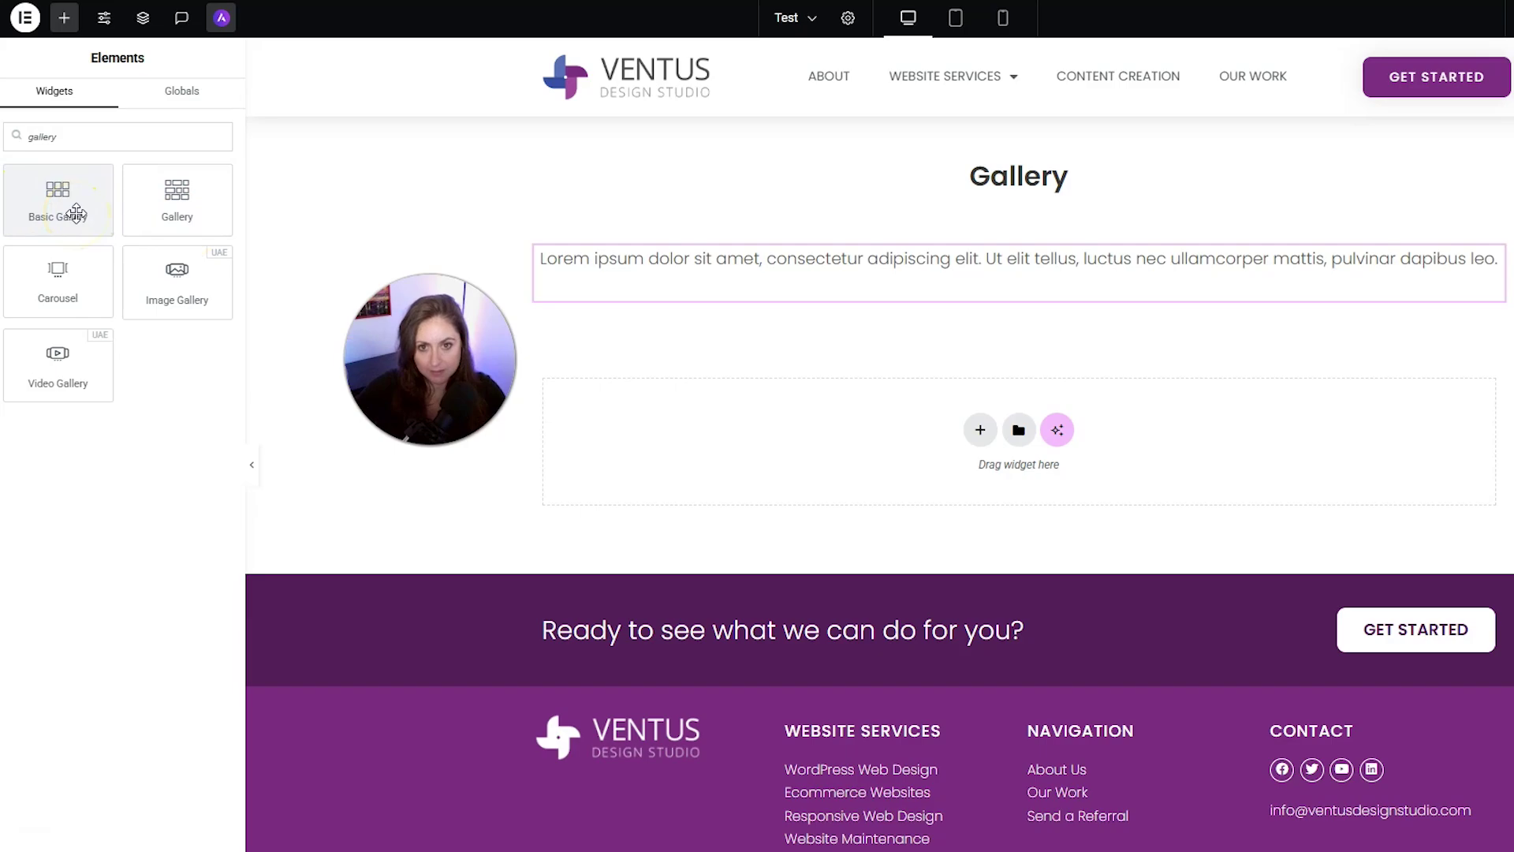
Step: Place a Gallery widget below the paragraph, leave its type as Single, and begin adding images
{"action": "left_click_drag", "start_coordinate": [177, 196], "coordinate": [941, 295]}
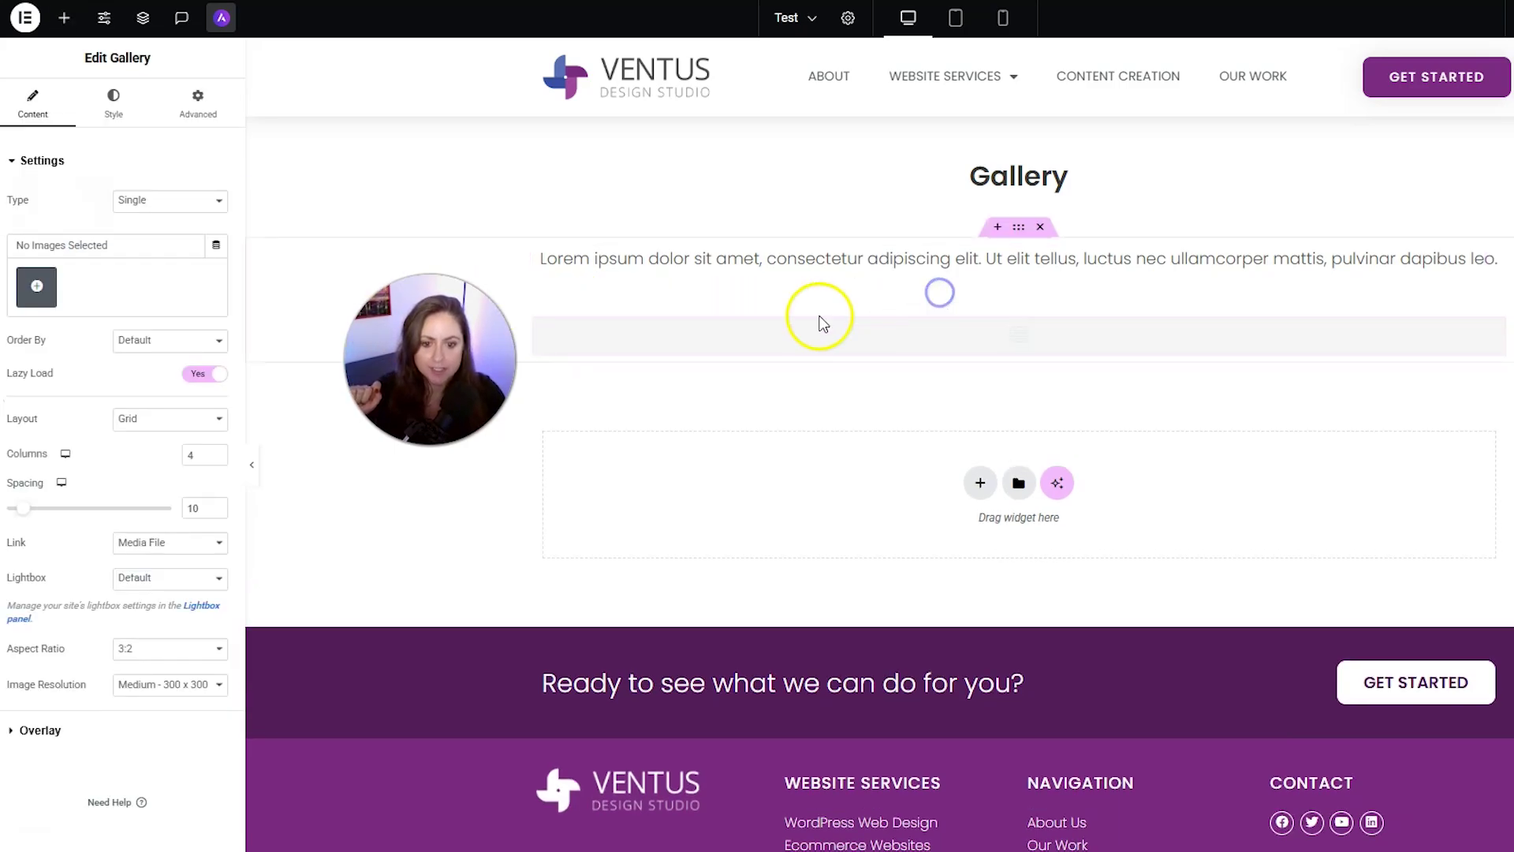
{"action": "left_click", "coordinate": [150, 206]}
{"action": "left_click", "coordinate": [136, 239]}
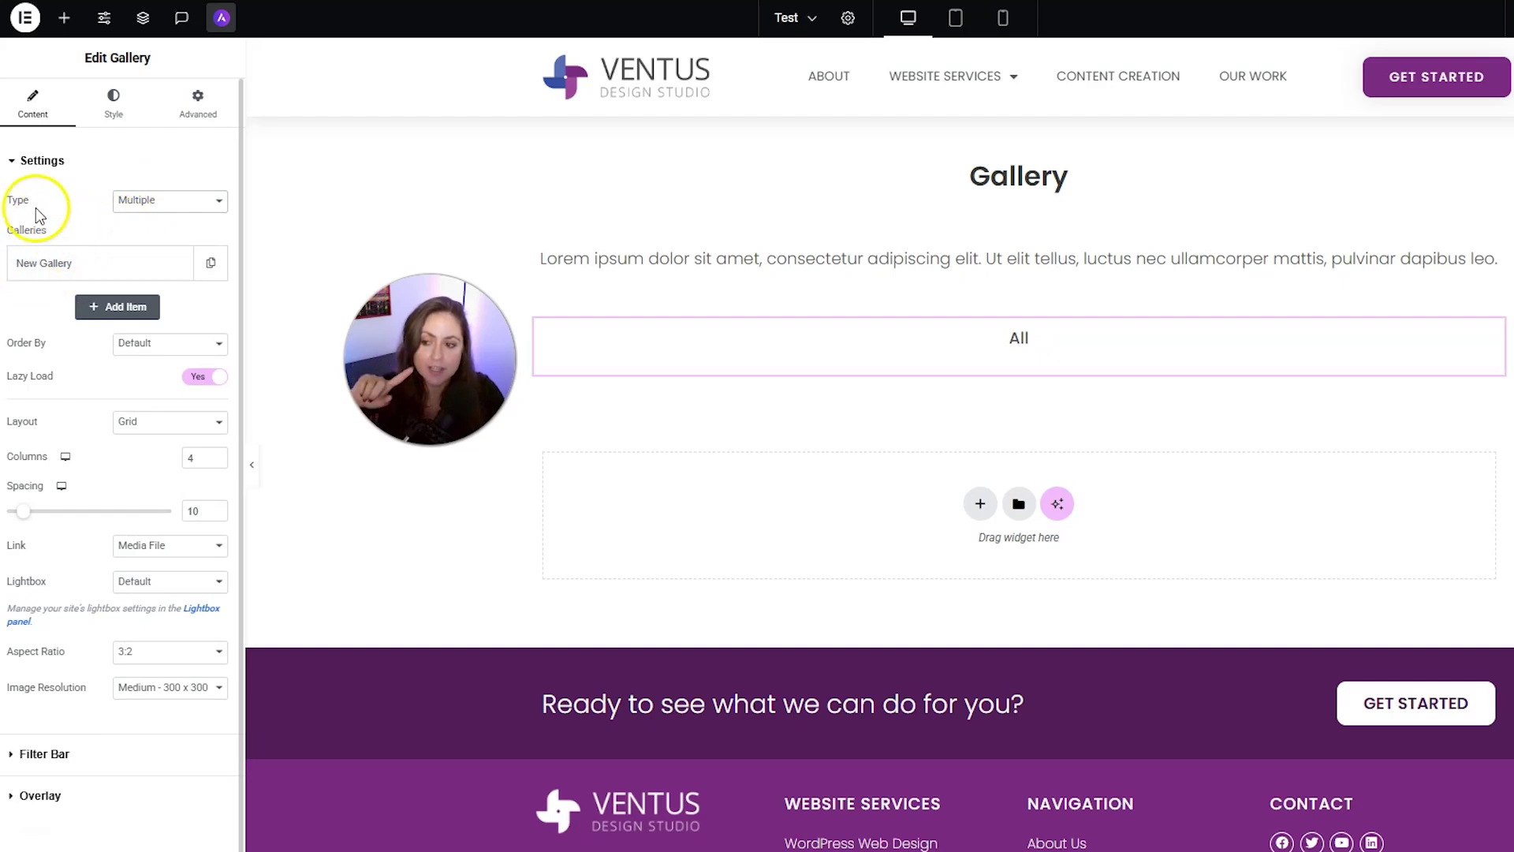
{"action": "left_click", "coordinate": [150, 201]}
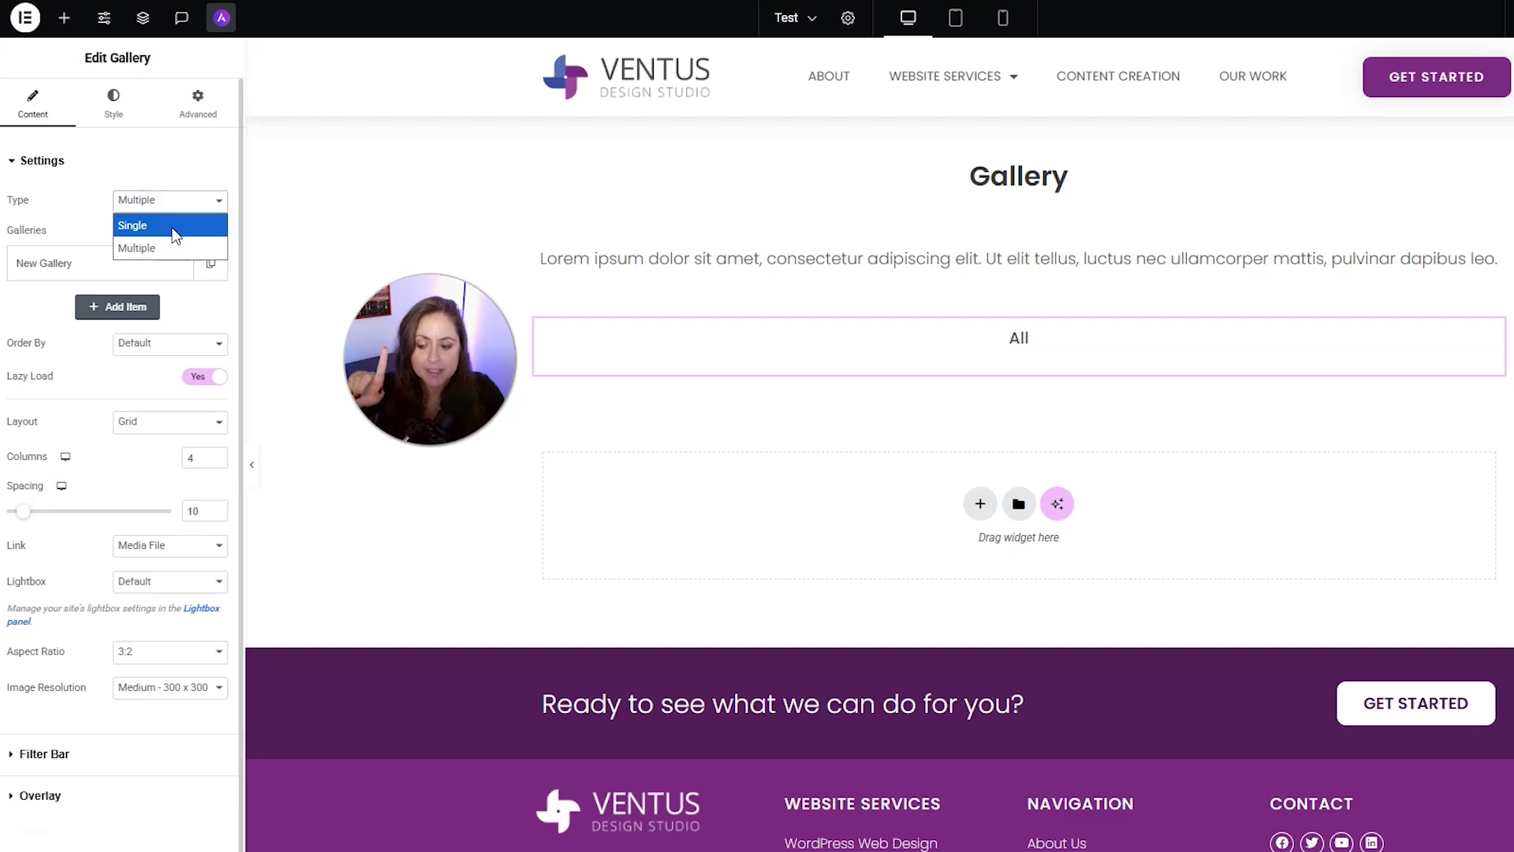
{"action": "left_click", "coordinate": [173, 229]}
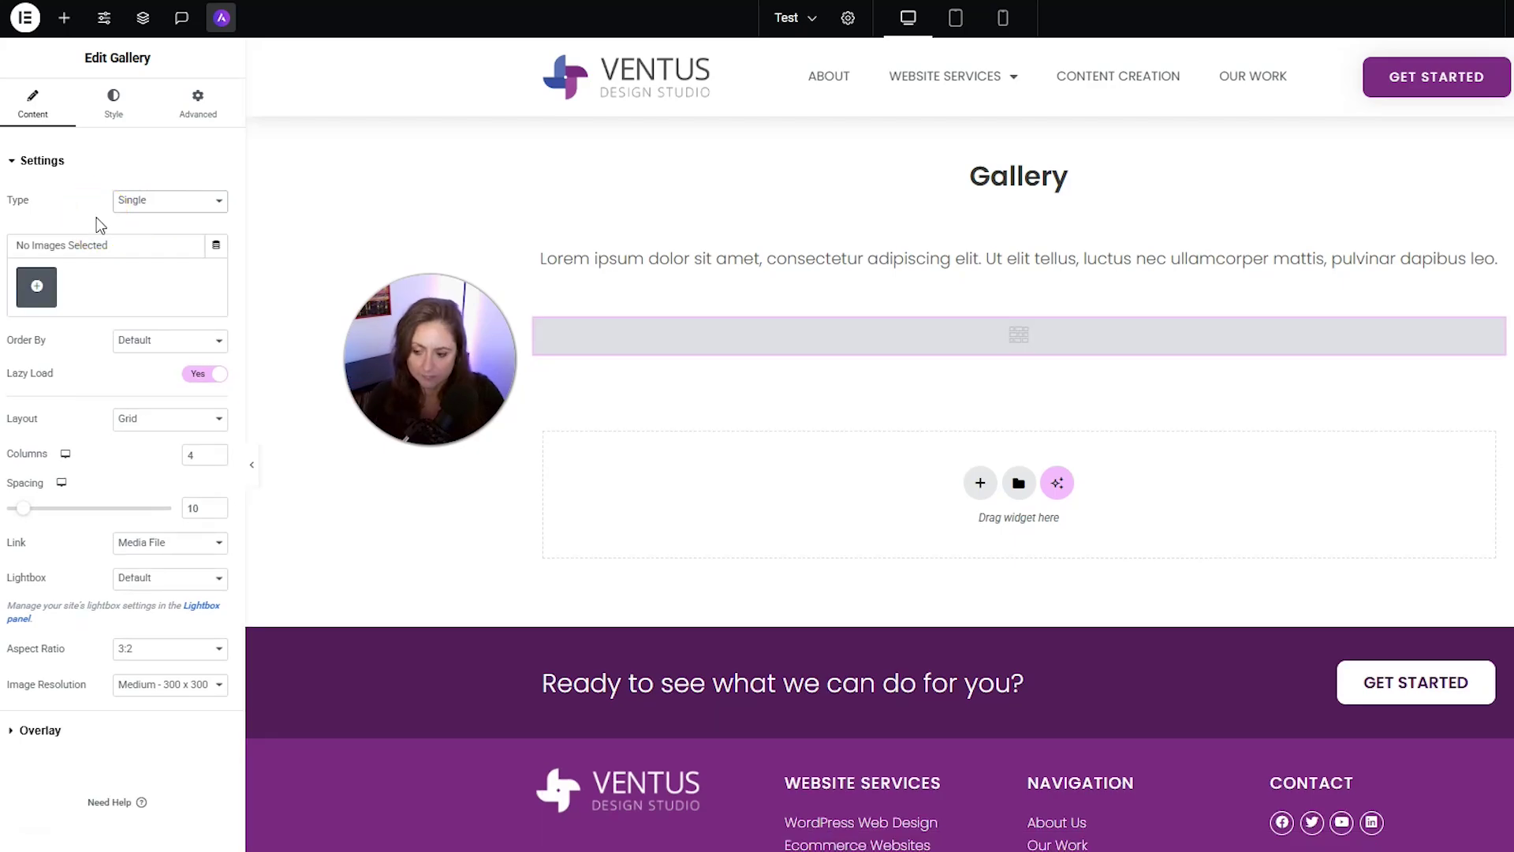
{"action": "left_click", "coordinate": [37, 287]}
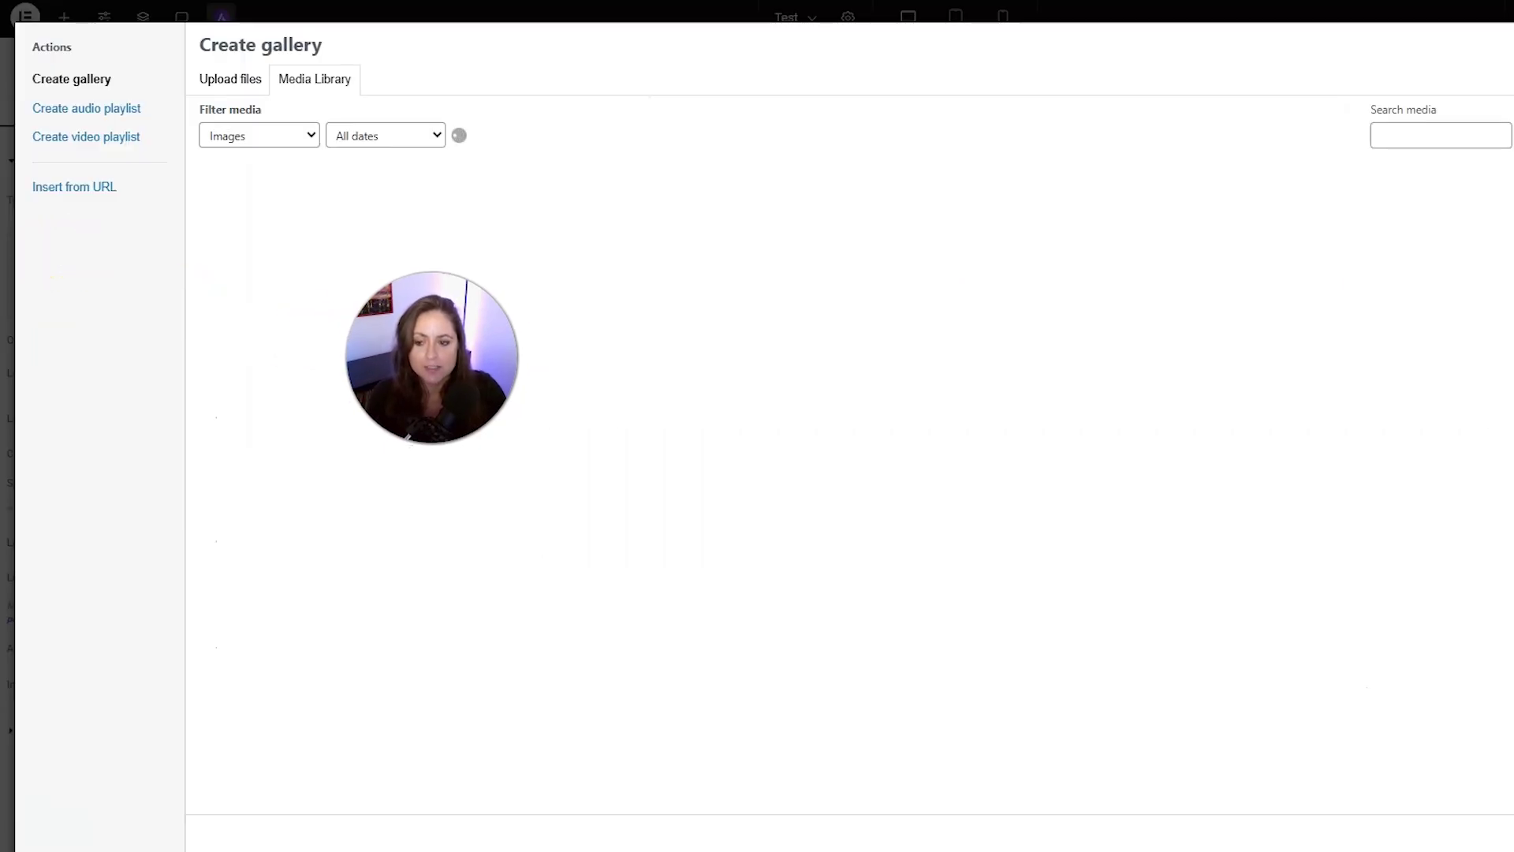
Step: Upload the seven cat photo files through the Create gallery Upload files area
{"action": "left_click", "coordinate": [237, 80]}
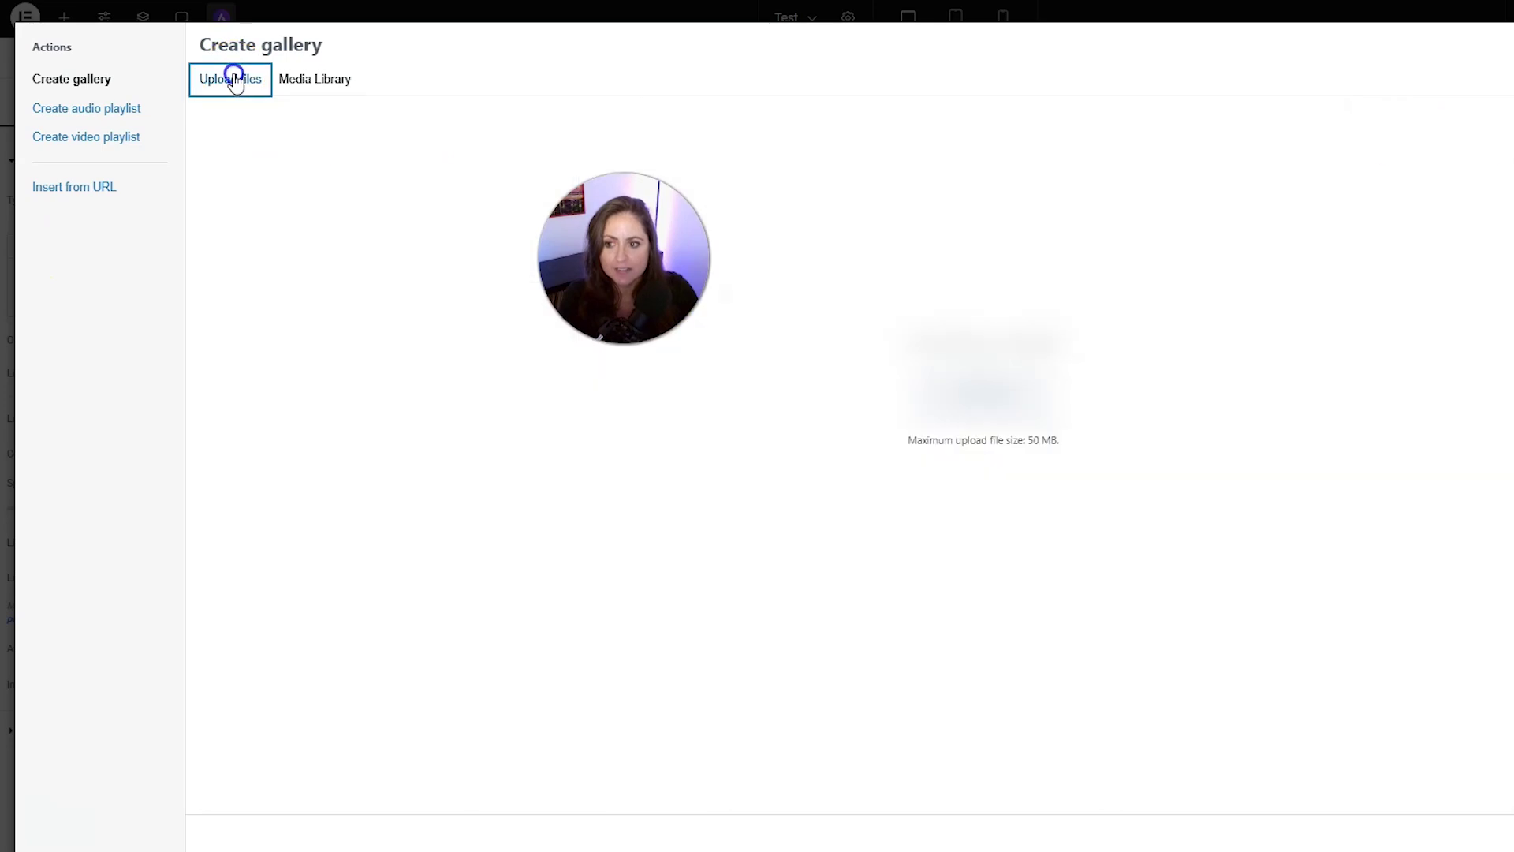
{"action": "left_click", "coordinate": [298, 82]}
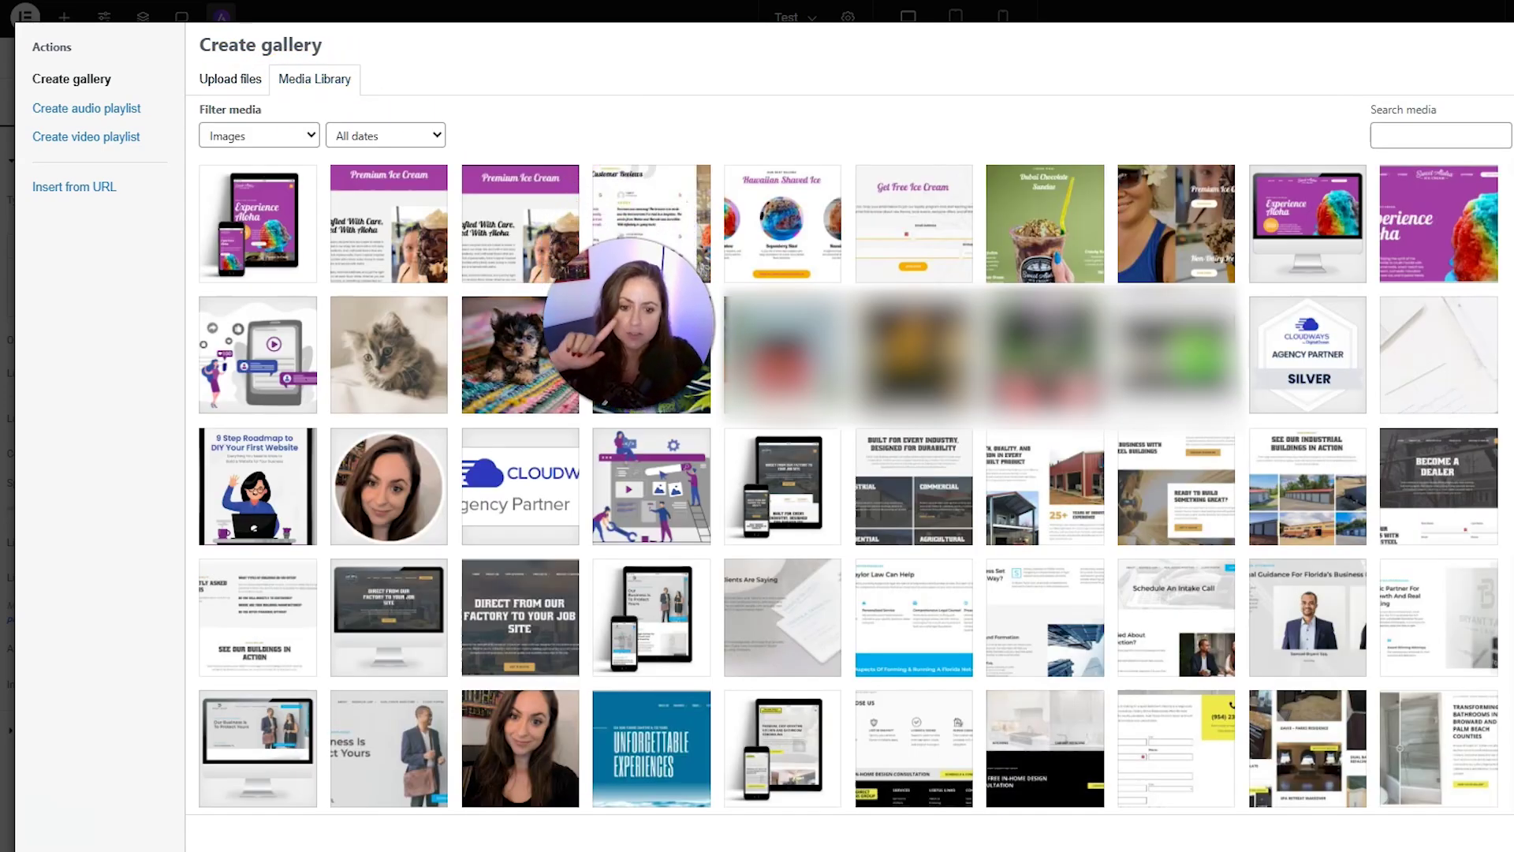
{"action": "left_click", "coordinate": [231, 81]}
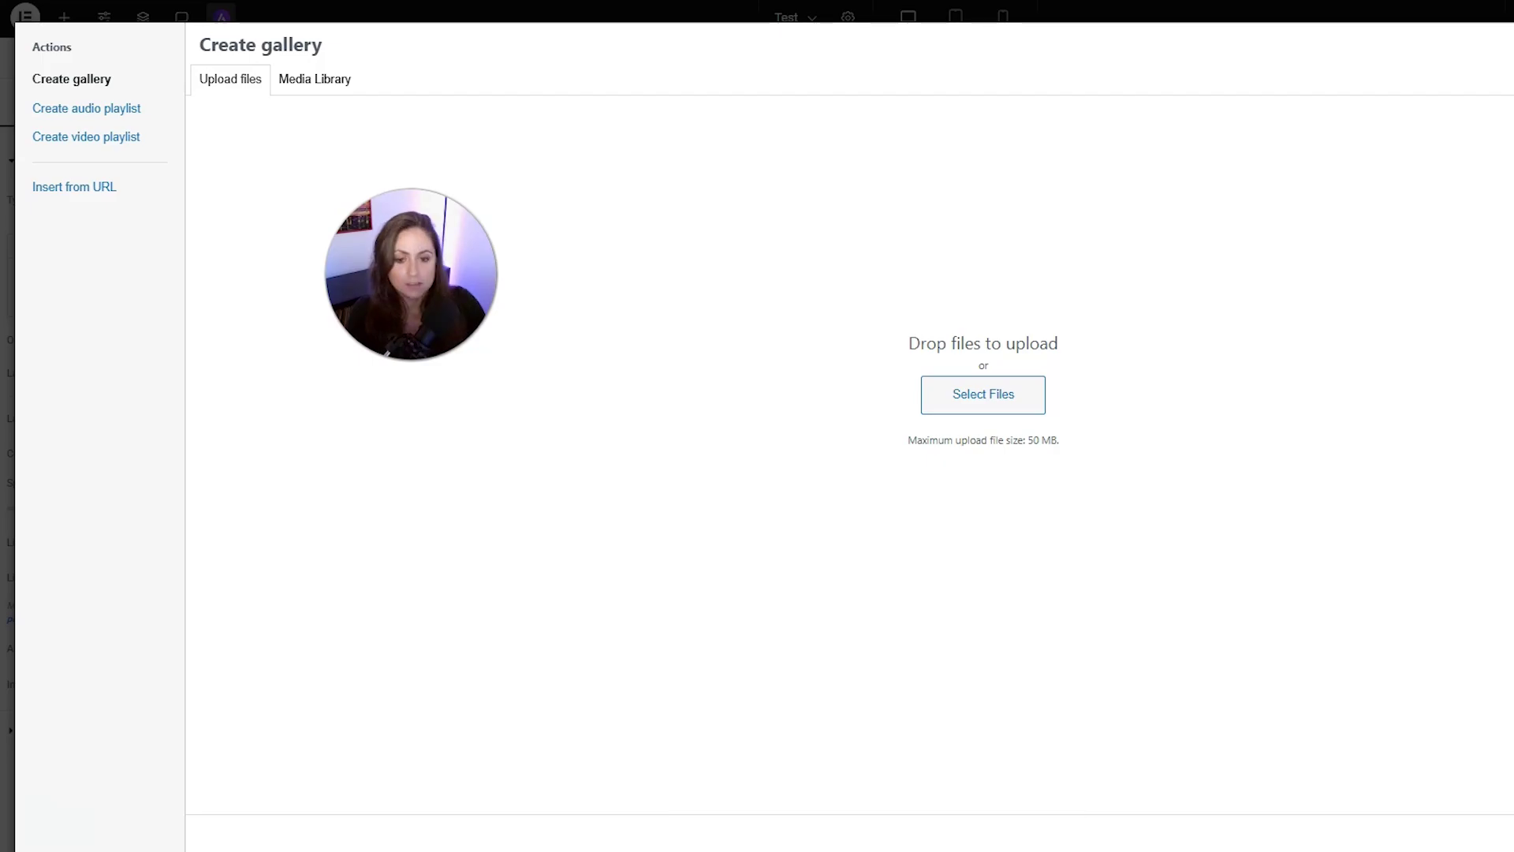
{"action": "left_click_drag", "start_coordinate": [1511, 848], "coordinate": [704, 409]}
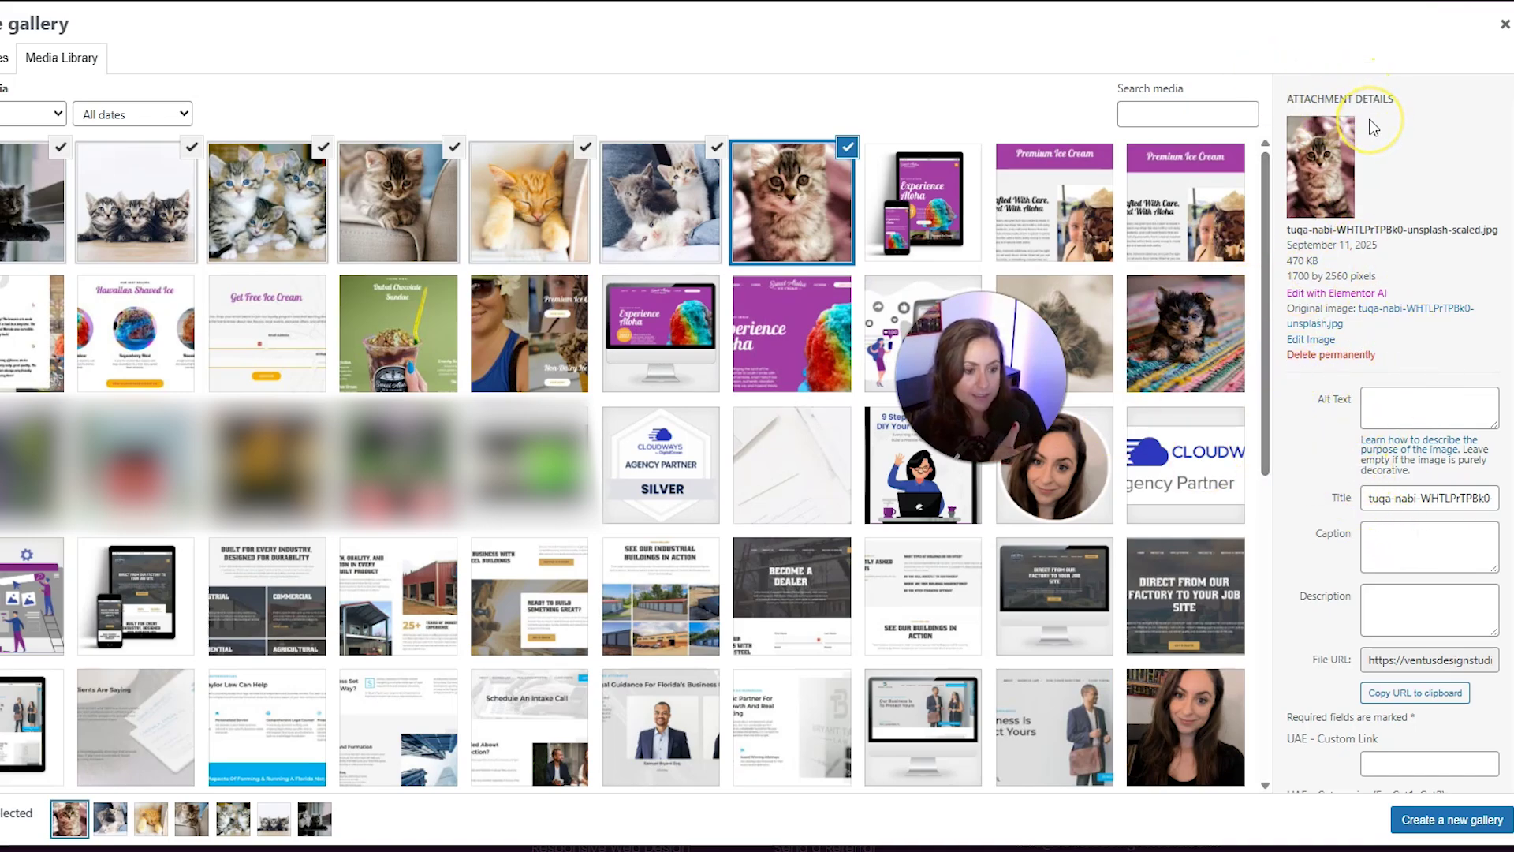
Step: Give each cat photo a title like 'Cat 1', alt text and caption 'This is a cat', then create the gallery
{"action": "triple_click", "coordinate": [1387, 499]}
{"action": "type", "text": "Cat 1"}
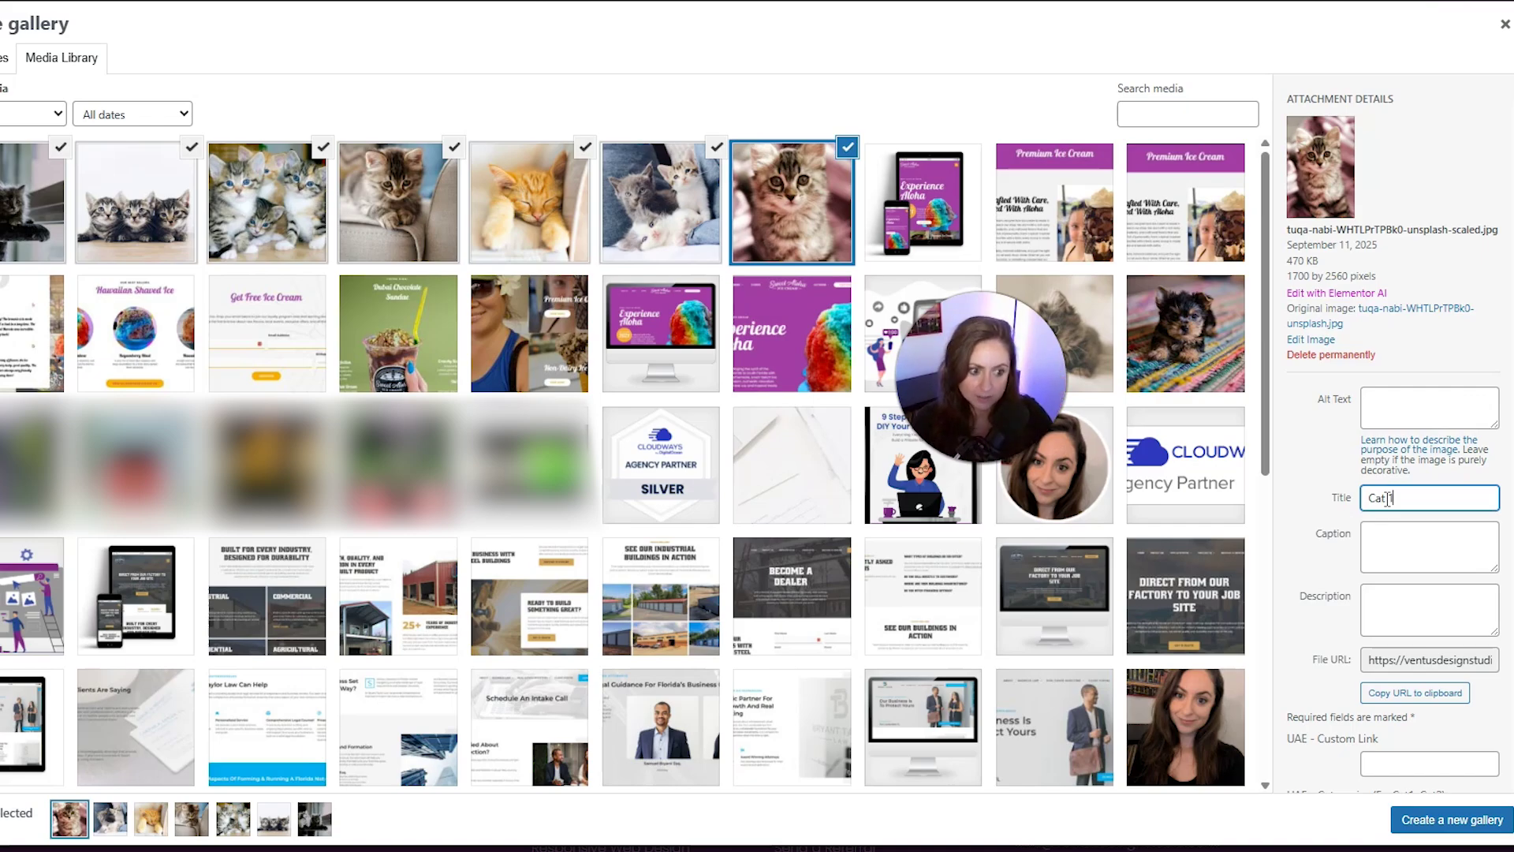
{"action": "left_click", "coordinate": [1408, 410]}
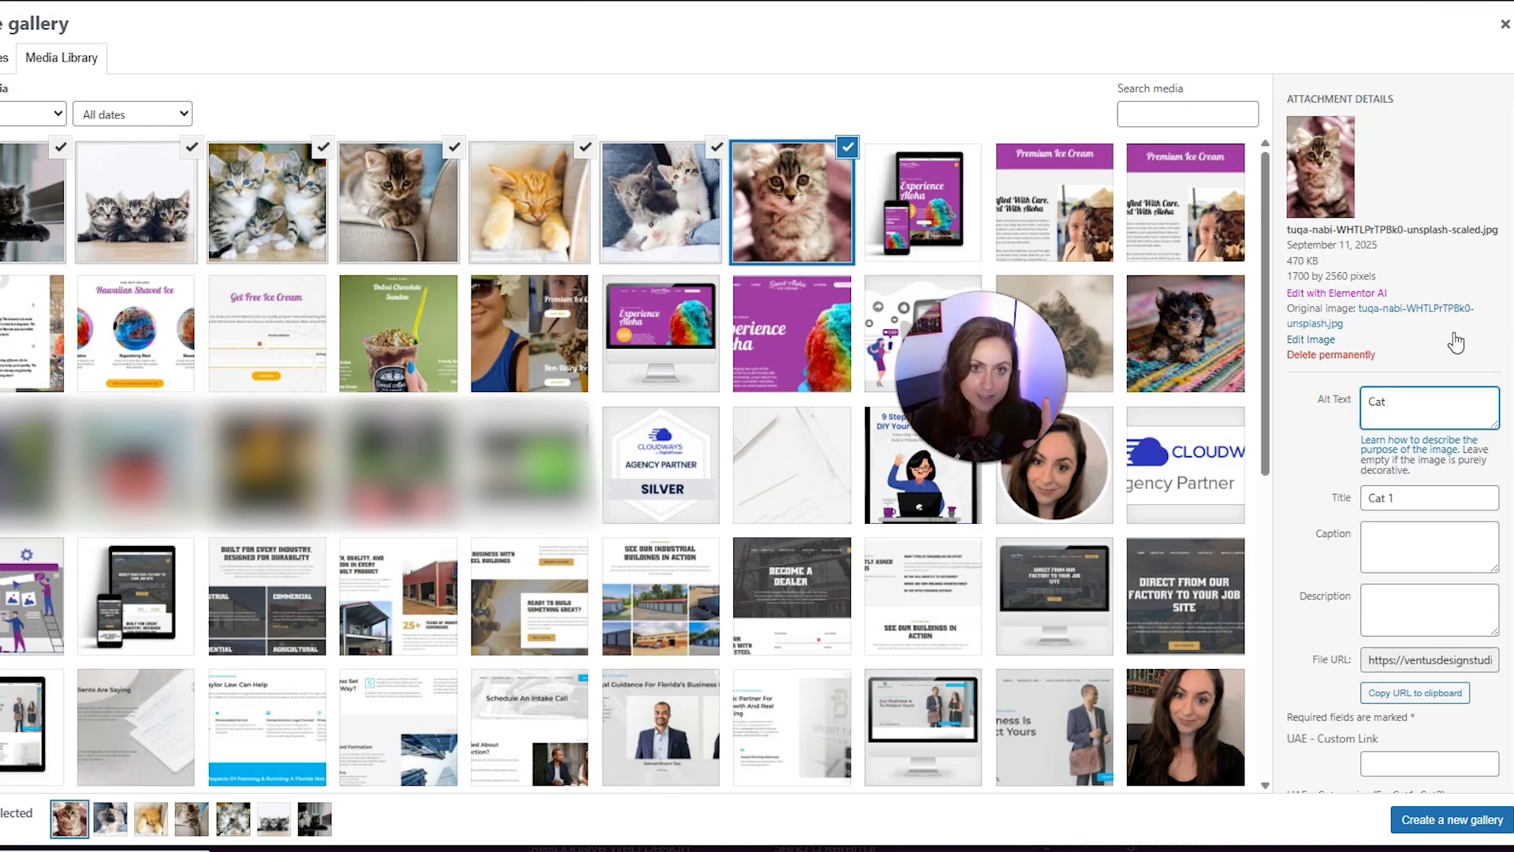
{"action": "left_click", "coordinate": [1461, 546]}
{"action": "type", "text": "This is a cat"}
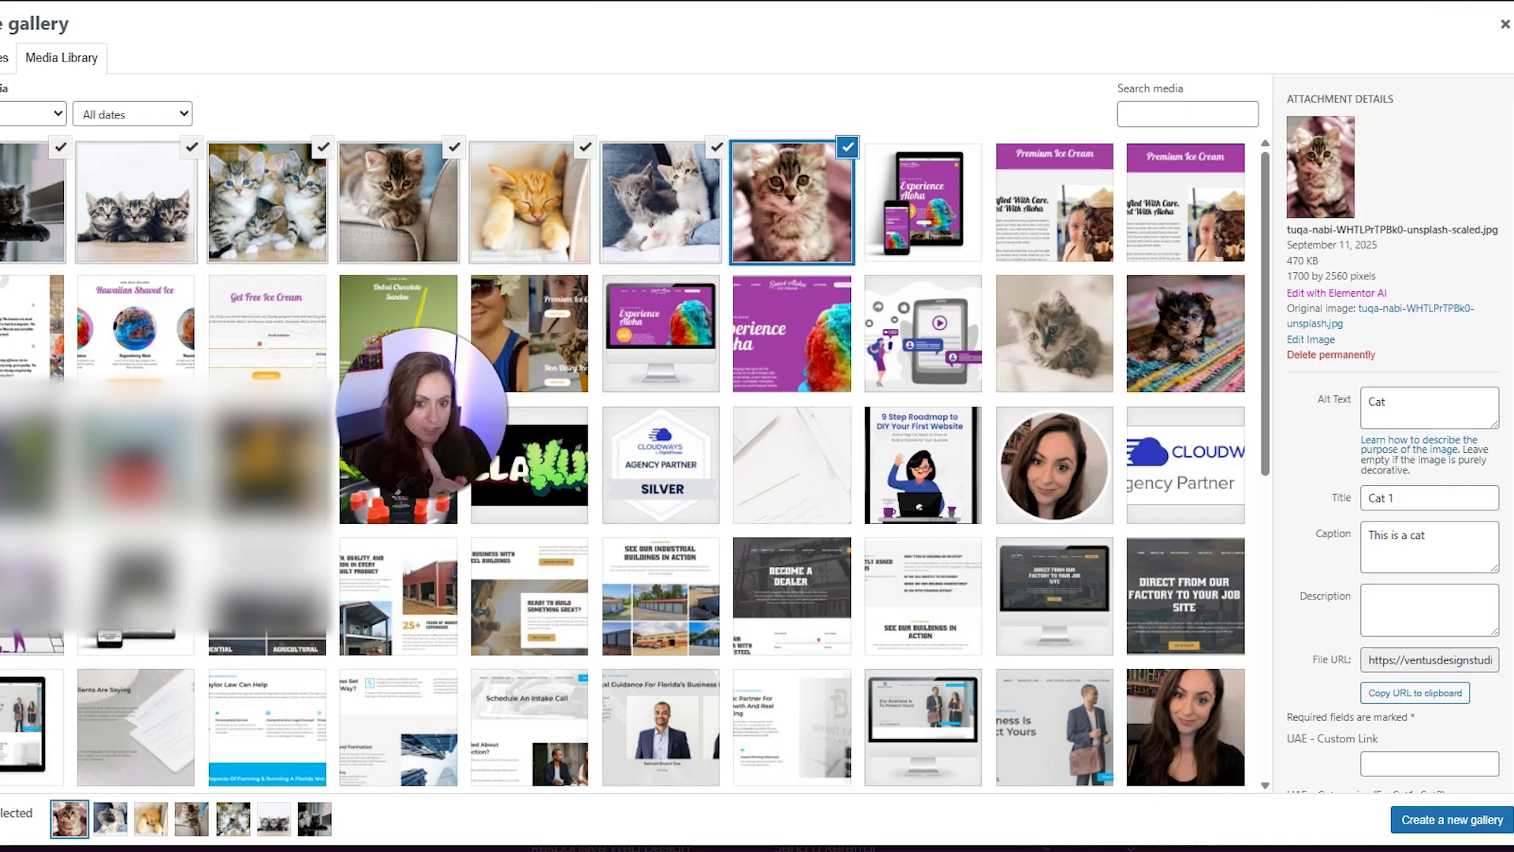
{"action": "left_click", "coordinate": [660, 201]}
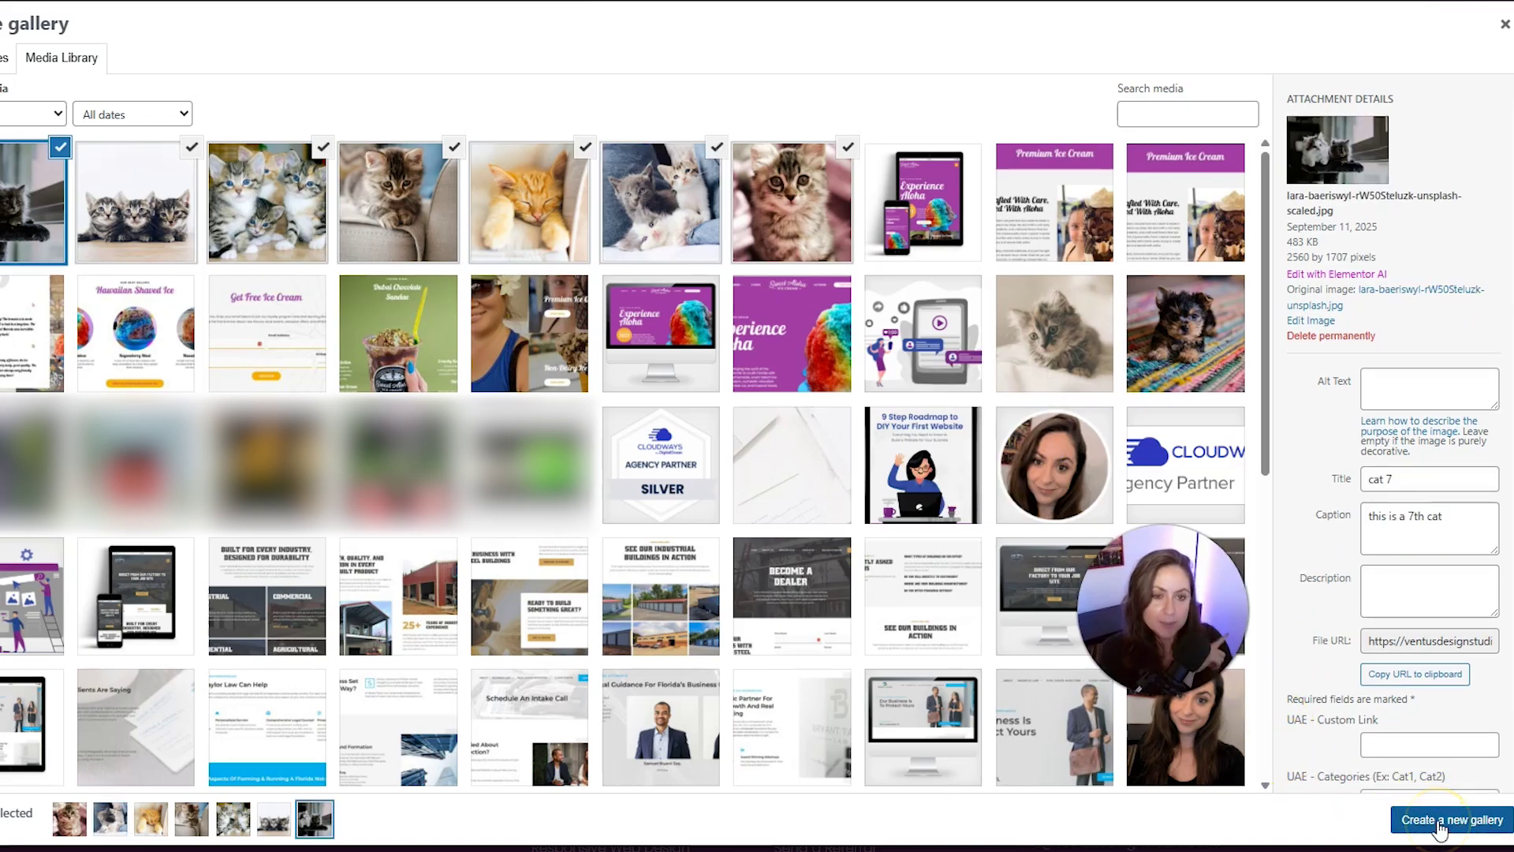
{"action": "left_click", "coordinate": [1440, 824]}
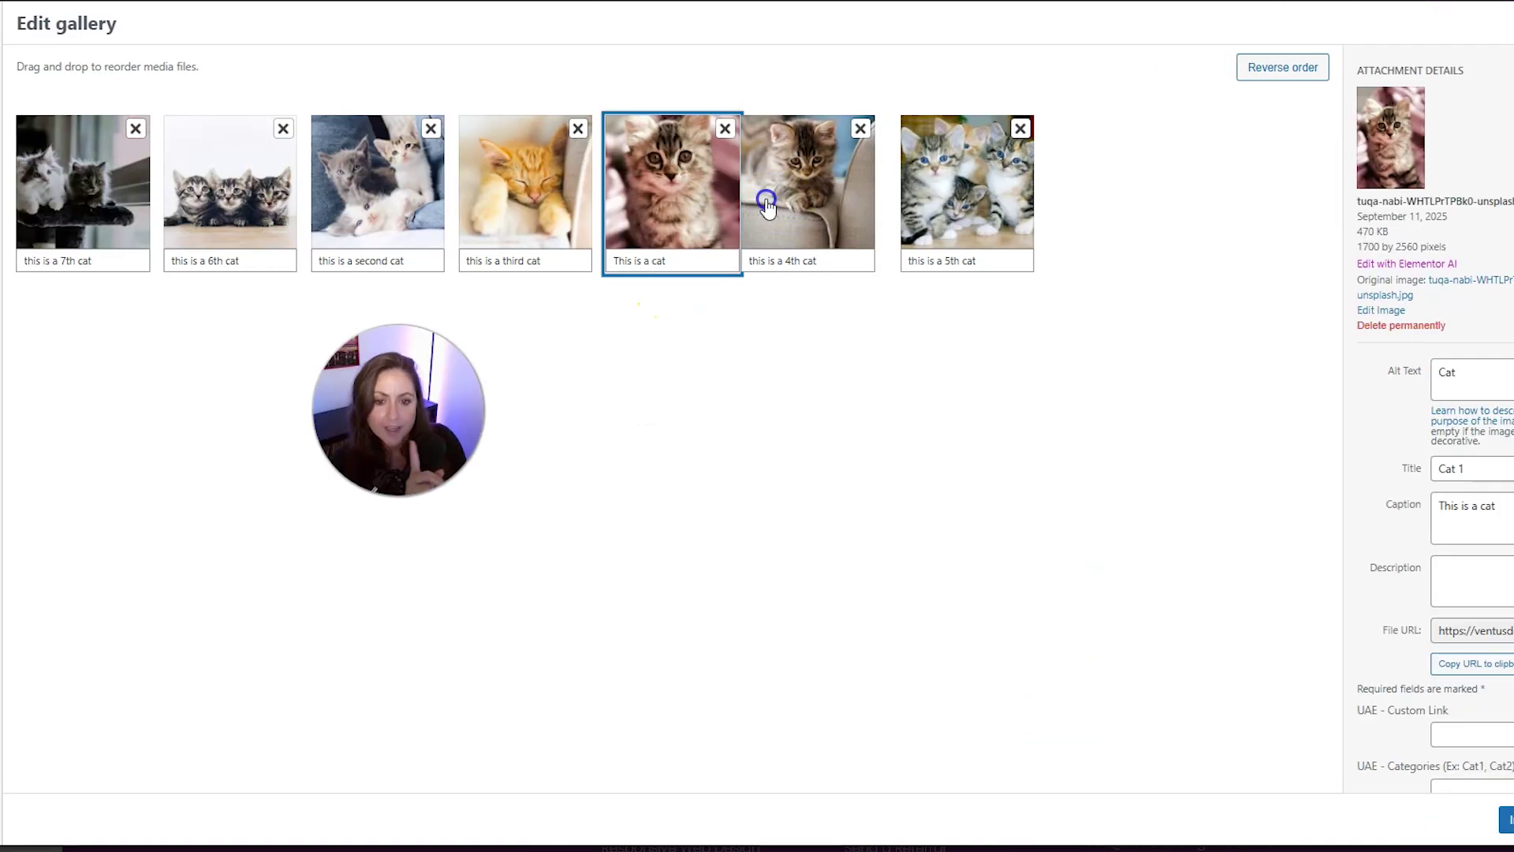
Step: Reorder the cat thumbnails, moving the 5th cat to fourth and the 7th to second place
{"action": "left_click_drag", "start_coordinate": [765, 202], "coordinate": [237, 197]}
{"action": "left_click_drag", "start_coordinate": [955, 226], "coordinate": [538, 211]}
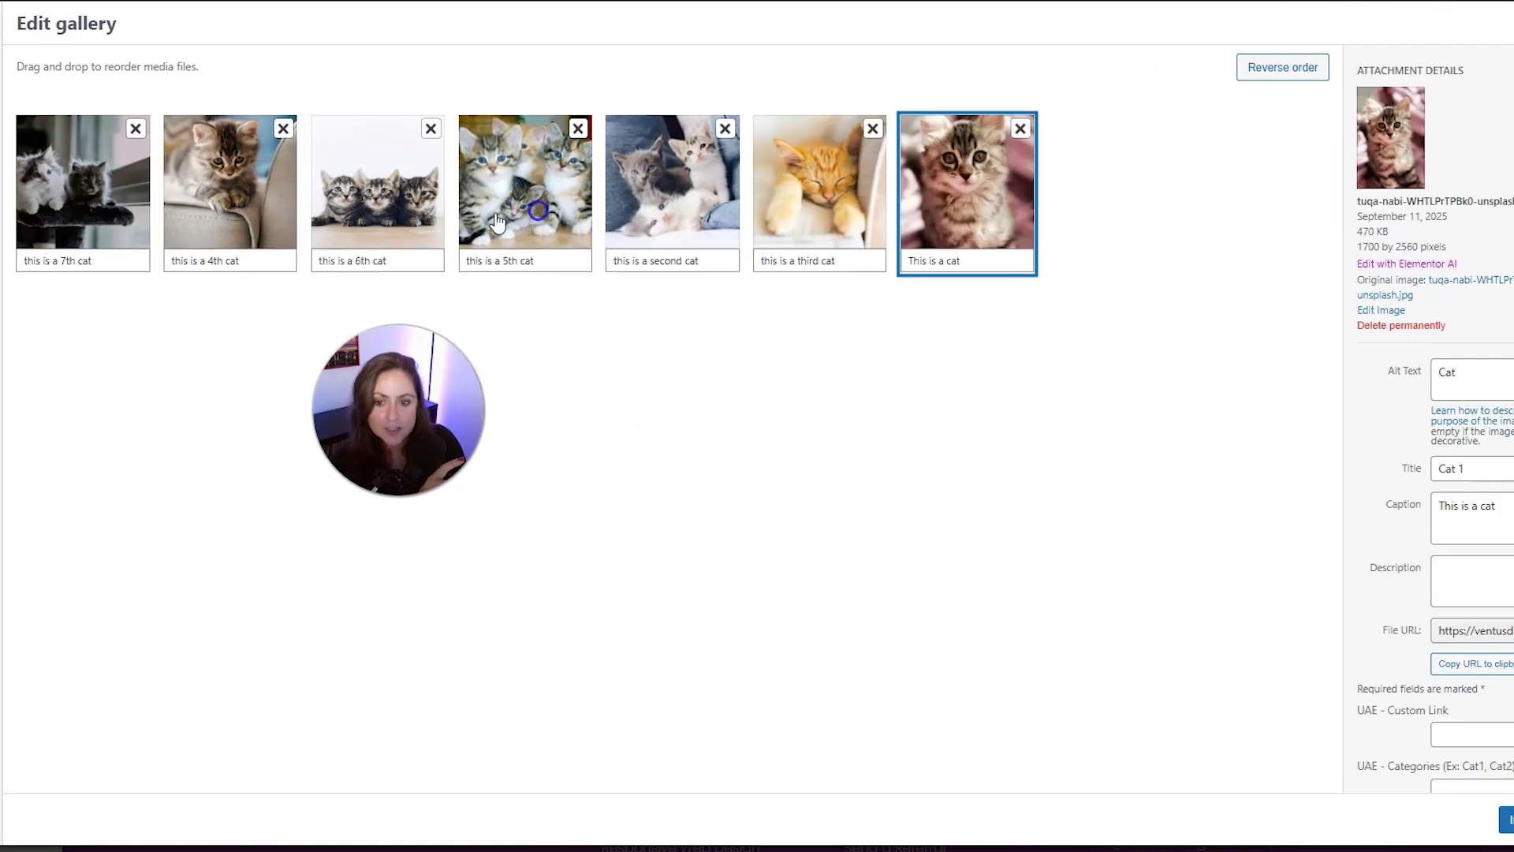
{"action": "left_click_drag", "start_coordinate": [87, 193], "coordinate": [371, 201]}
{"action": "left_click_drag", "start_coordinate": [713, 219], "coordinate": [820, 190]}
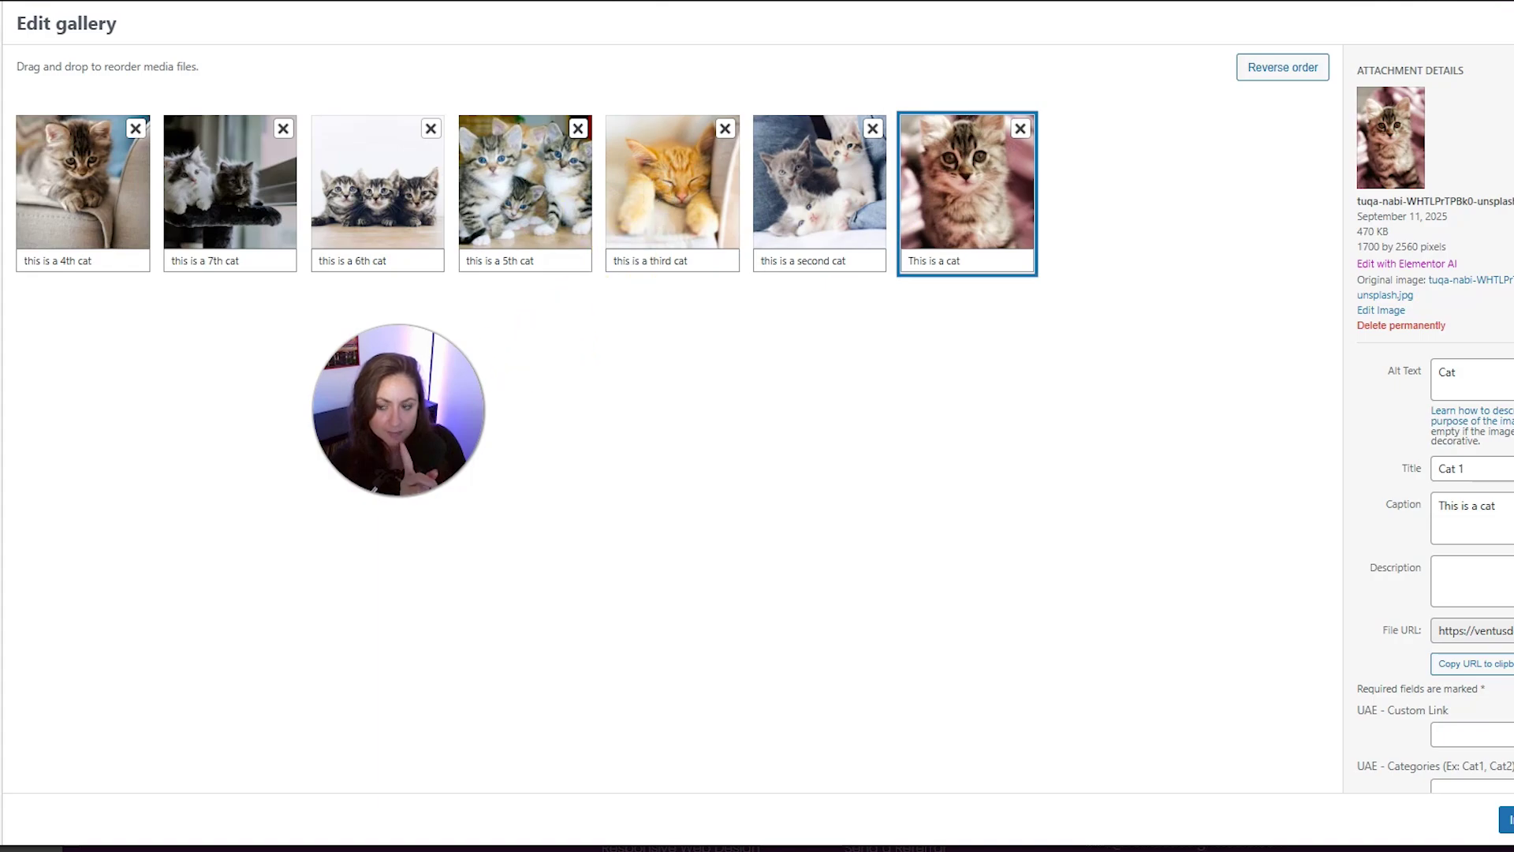
Step: Insert the arranged seven-photo gallery into the page
{"action": "left_click", "coordinate": [1437, 828]}
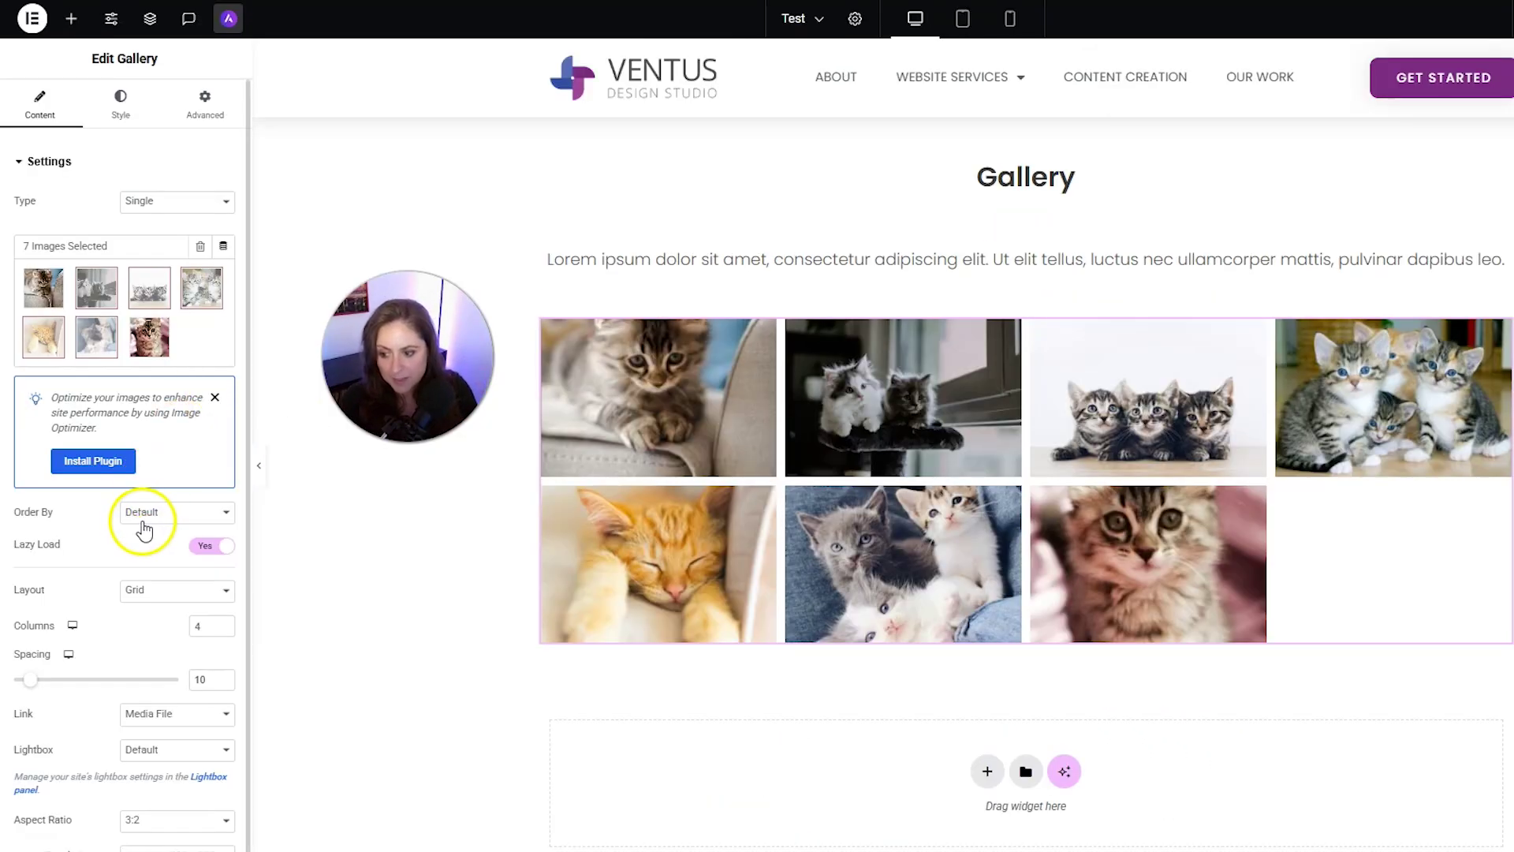
{"action": "scroll", "coordinate": [142, 524], "scroll_direction": "down", "scroll_amount": 2}
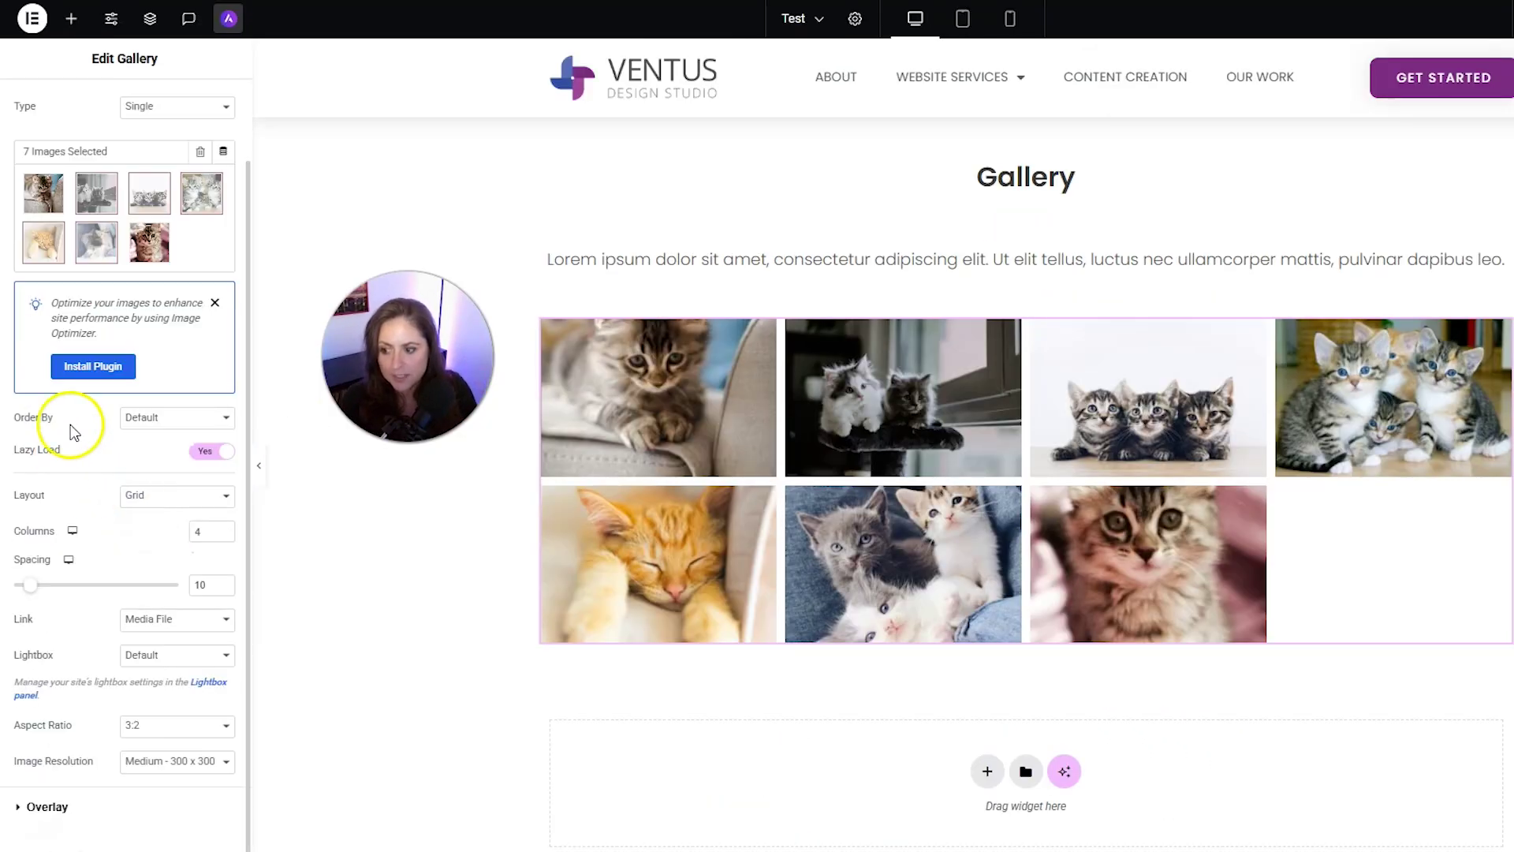
{"action": "left_click", "coordinate": [130, 422]}
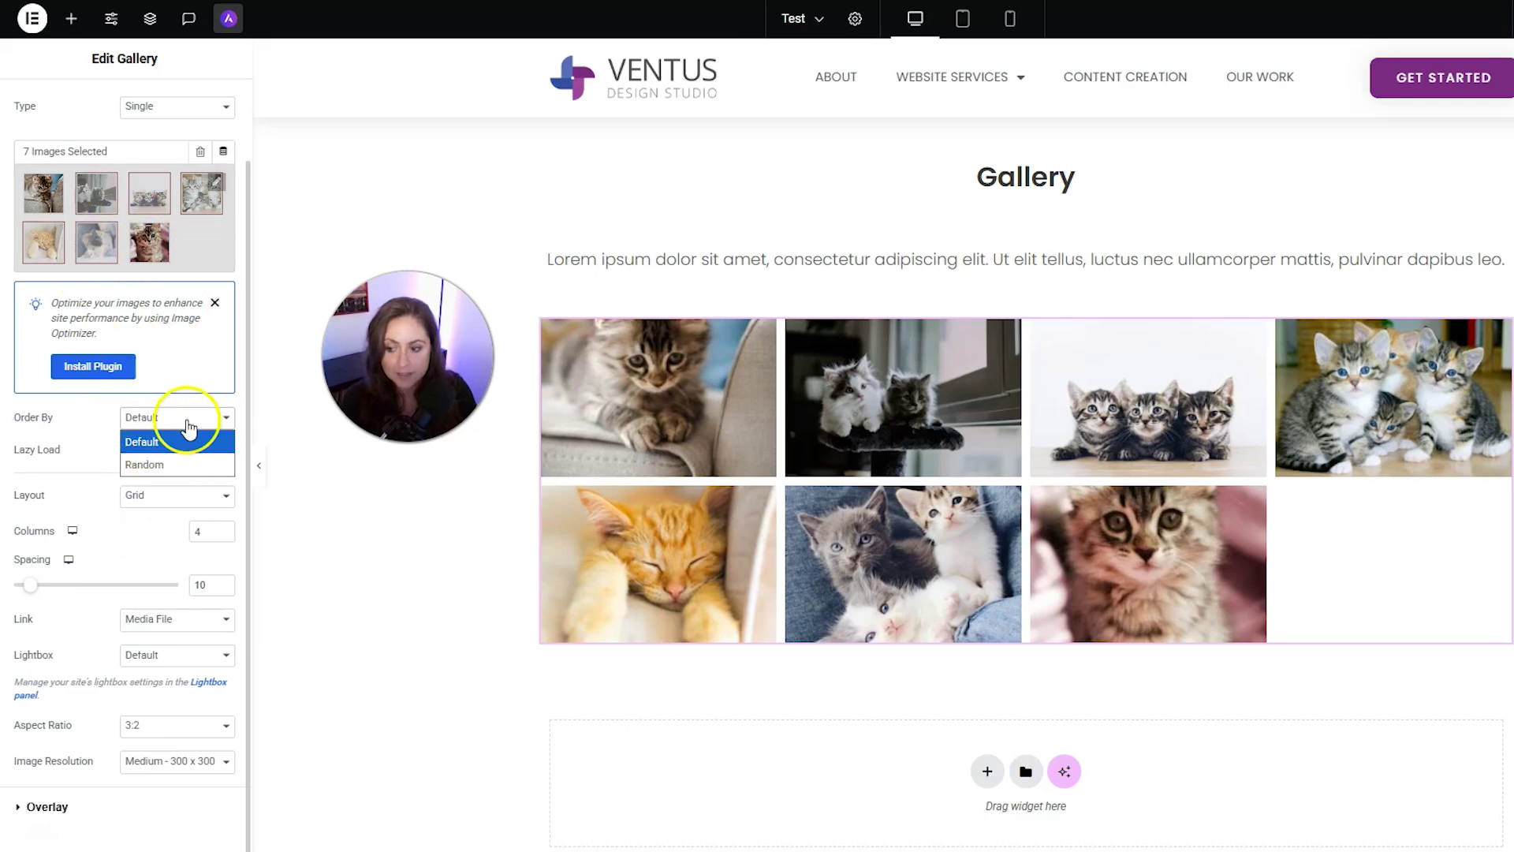
Step: Keep the default image order and switch the gallery layout from Justified to Masonry
{"action": "left_click", "coordinate": [87, 473]}
{"action": "scroll", "coordinate": [149, 450], "scroll_direction": "down", "scroll_amount": 1}
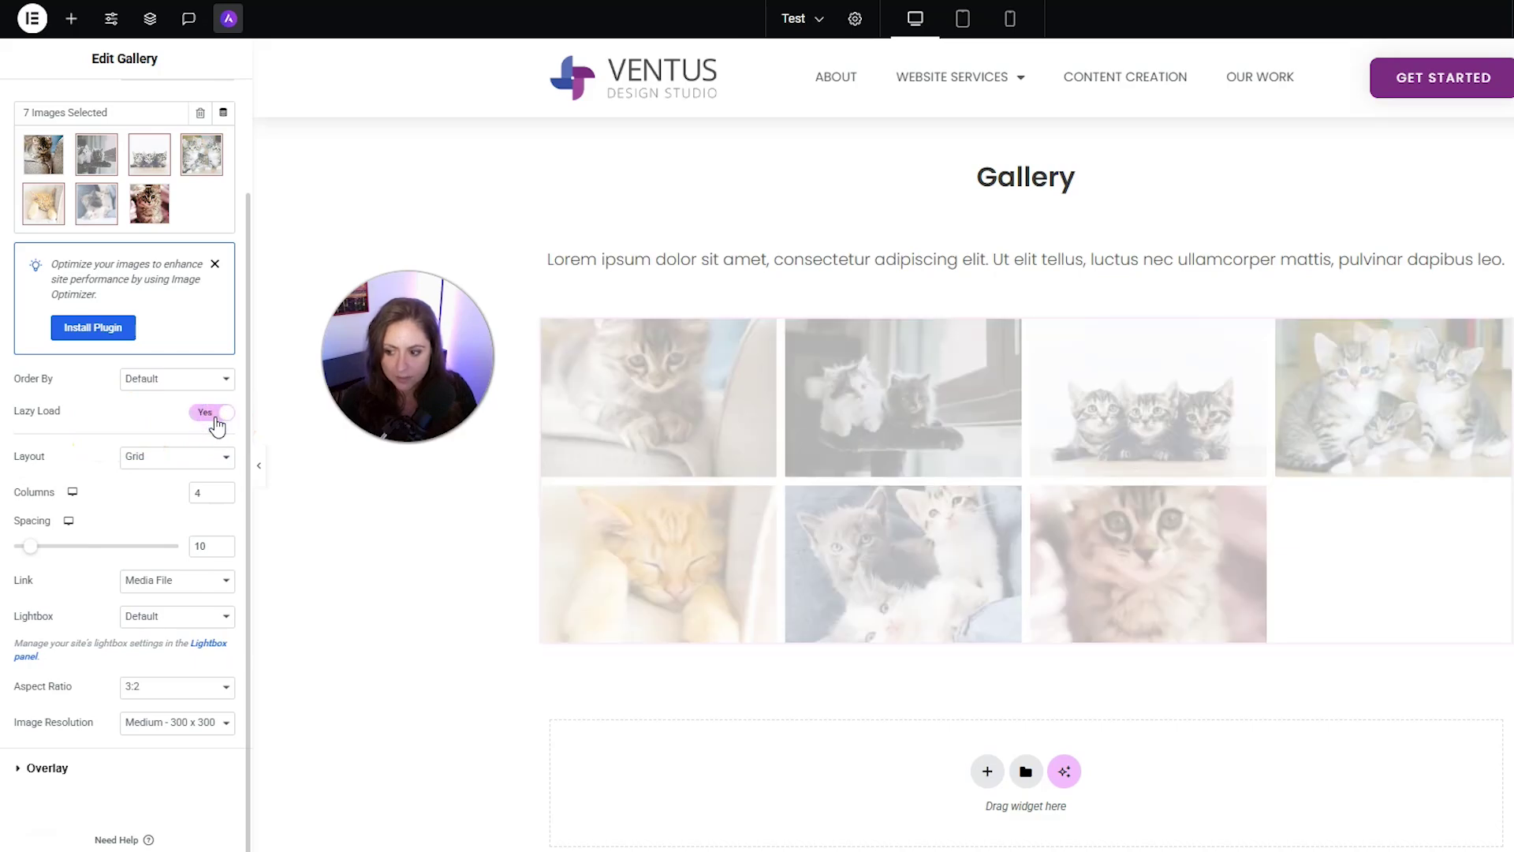
{"action": "left_click", "coordinate": [154, 466]}
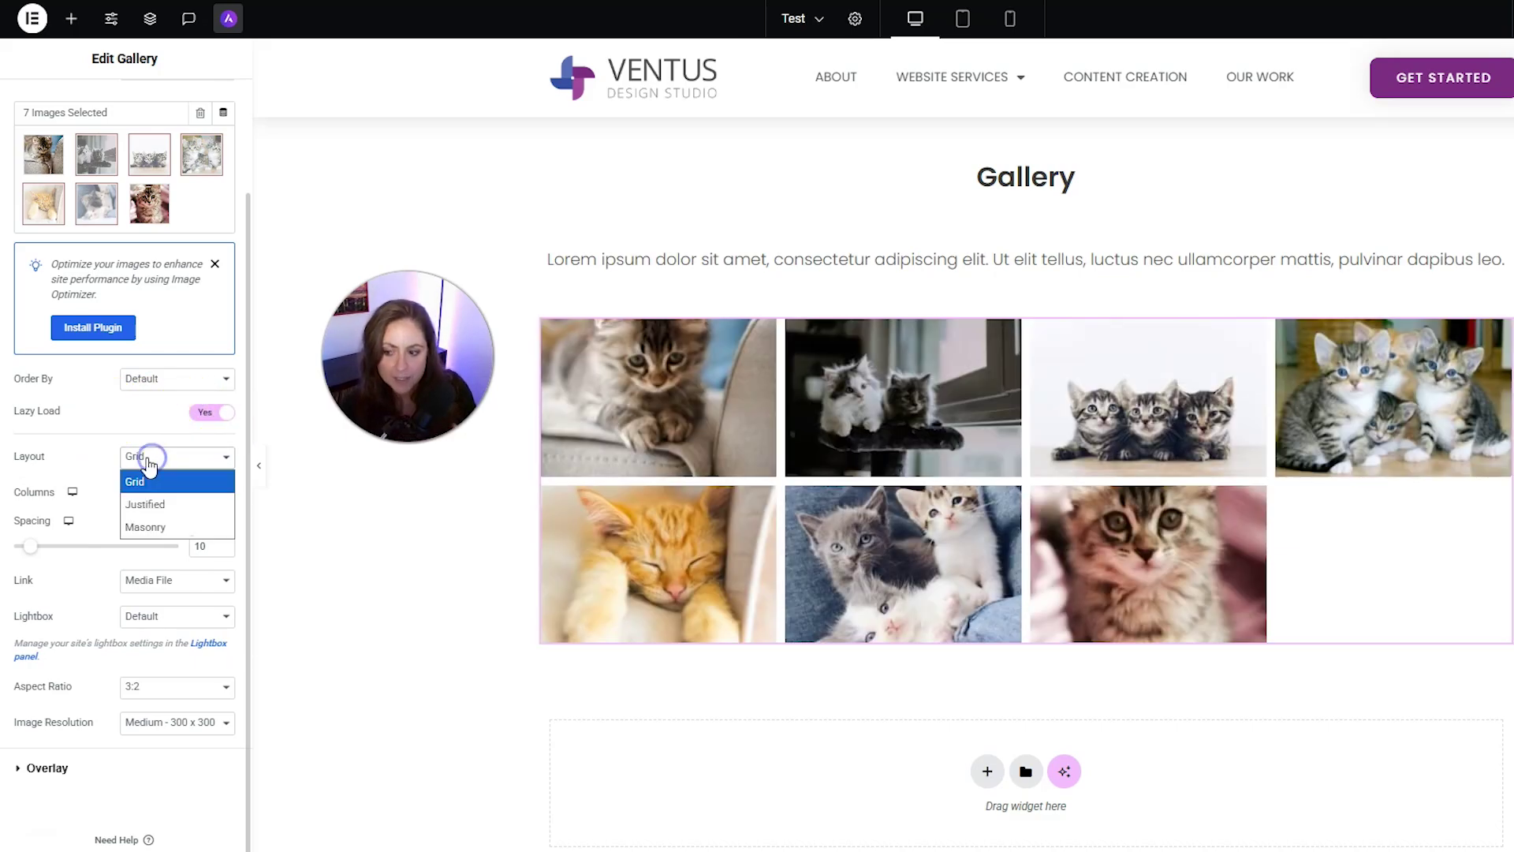
{"action": "left_click", "coordinate": [162, 503]}
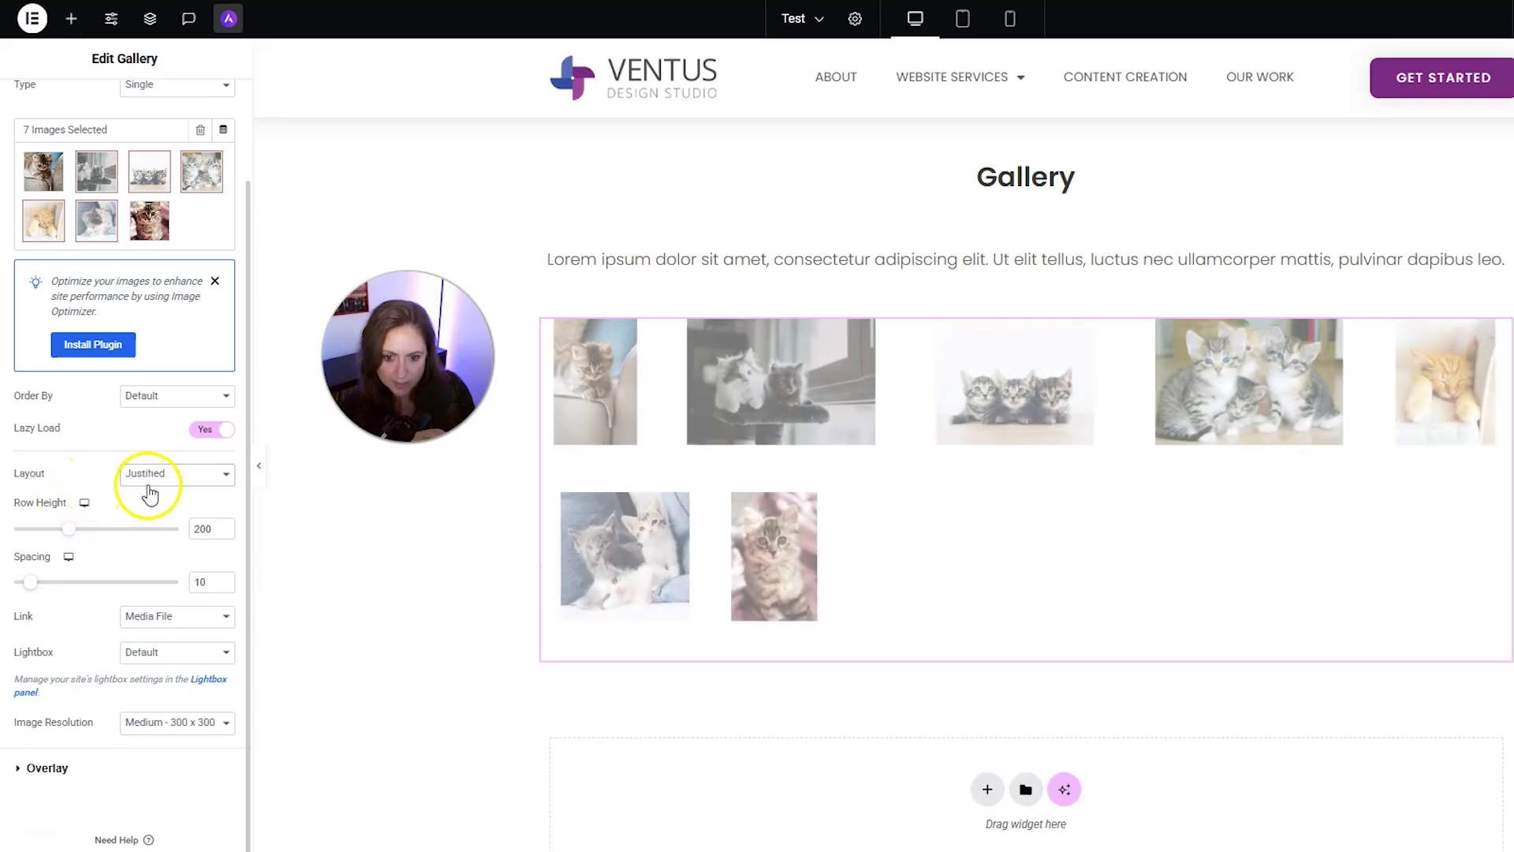
{"action": "left_click", "coordinate": [158, 476]}
{"action": "left_click", "coordinate": [157, 546]}
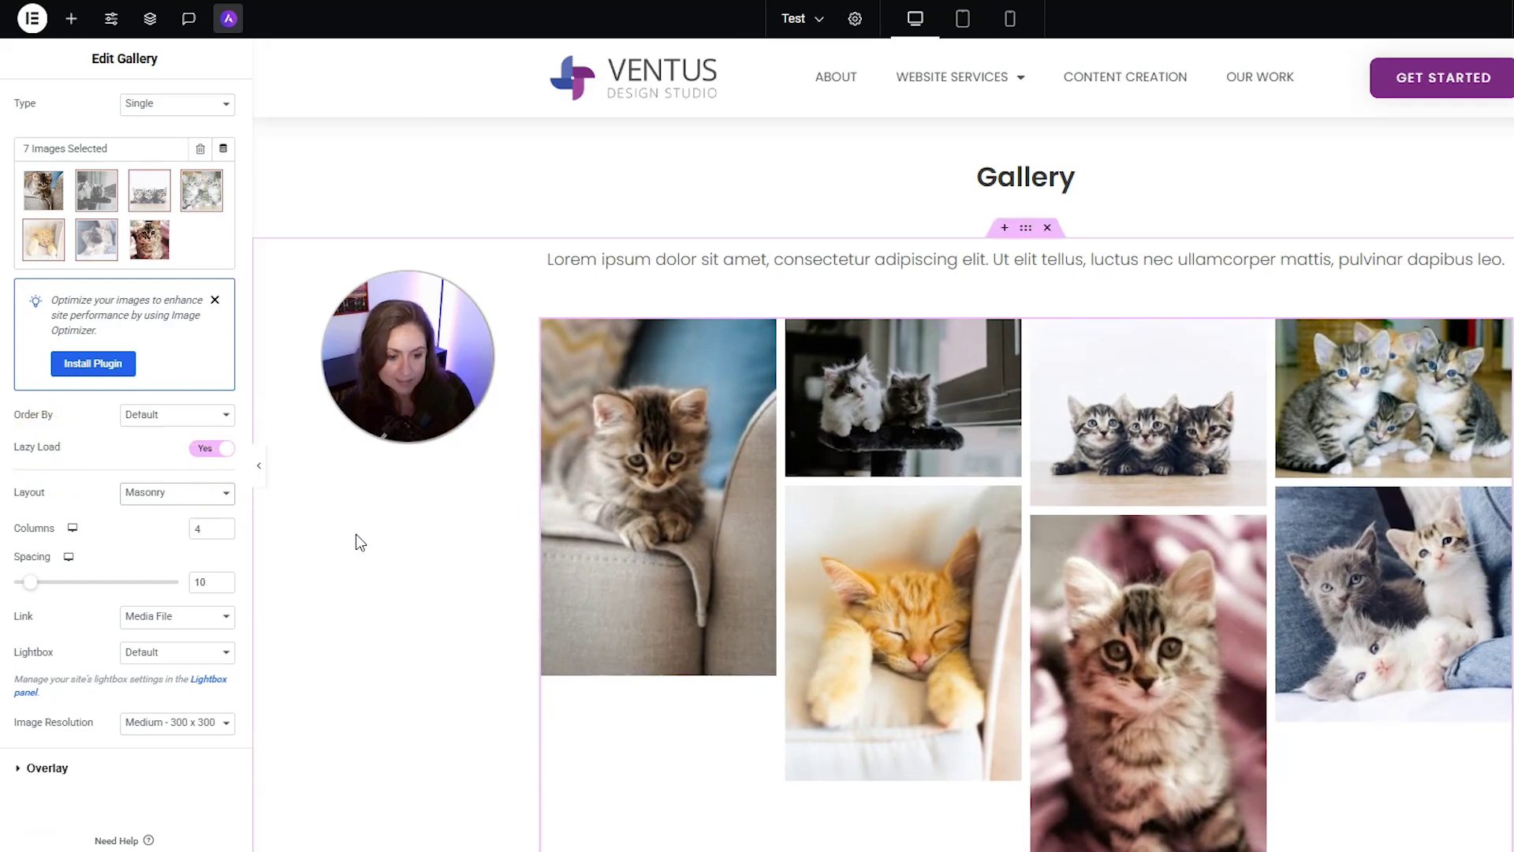
Step: Set the masonry gallery to 3 columns with spacing of 9
{"action": "scroll", "coordinate": [356, 533], "scroll_direction": "down", "scroll_amount": 1}
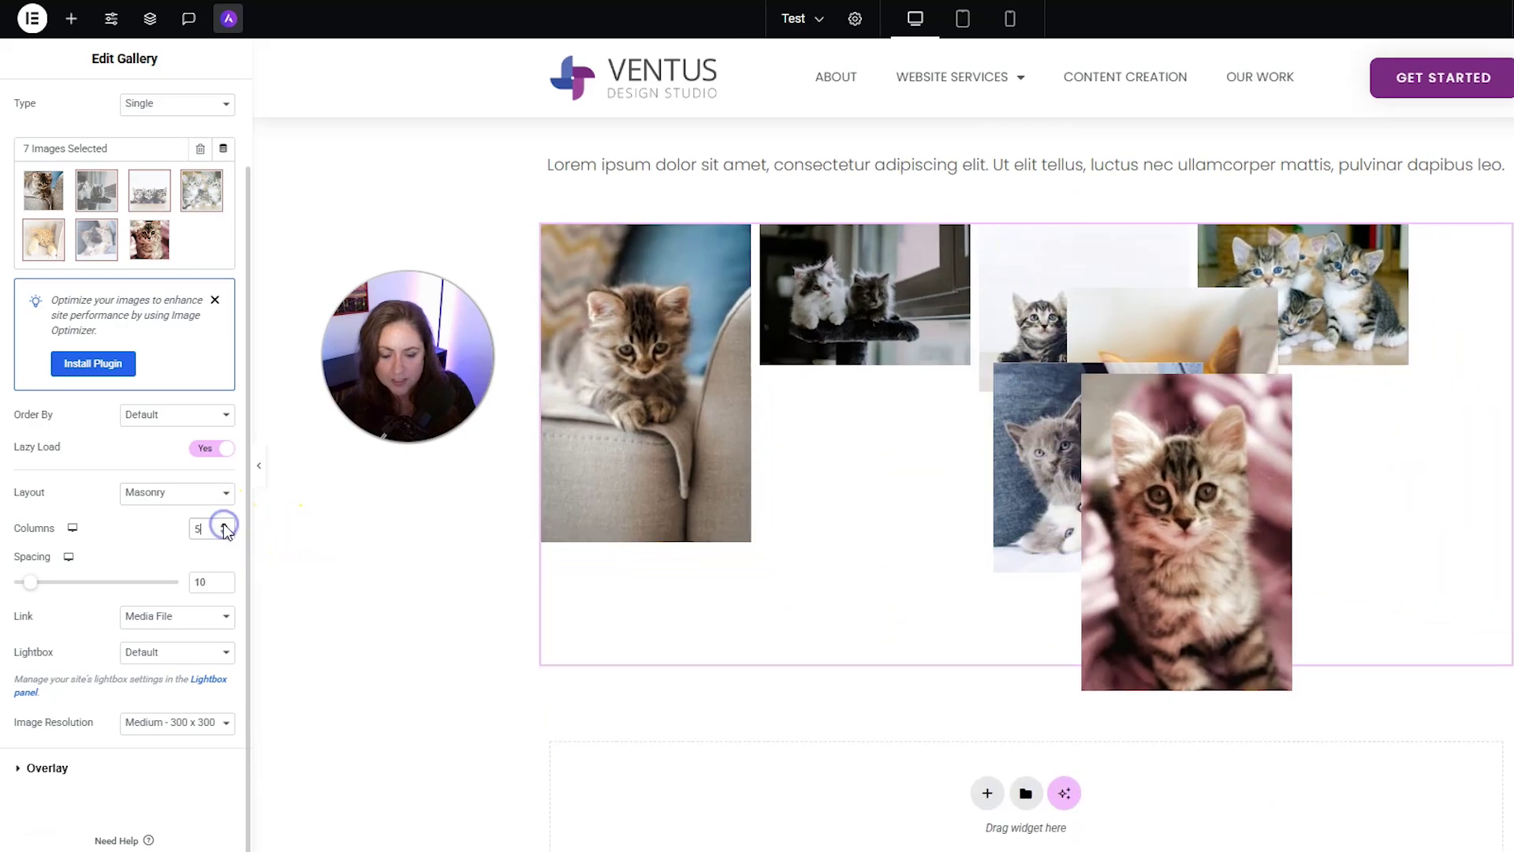
{"action": "left_click", "coordinate": [224, 525]}
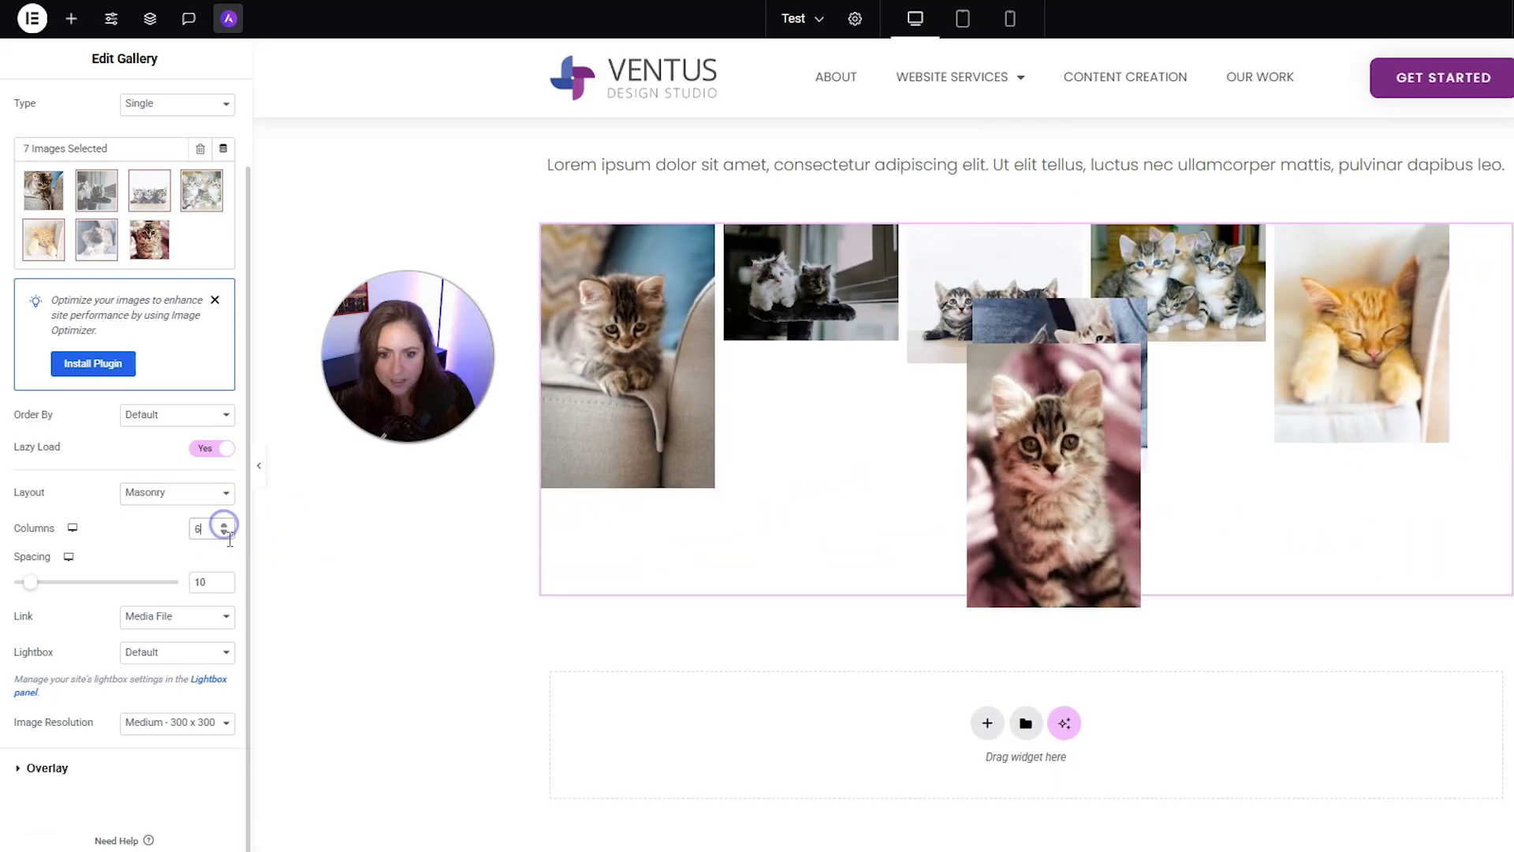
{"action": "left_click", "coordinate": [224, 533]}
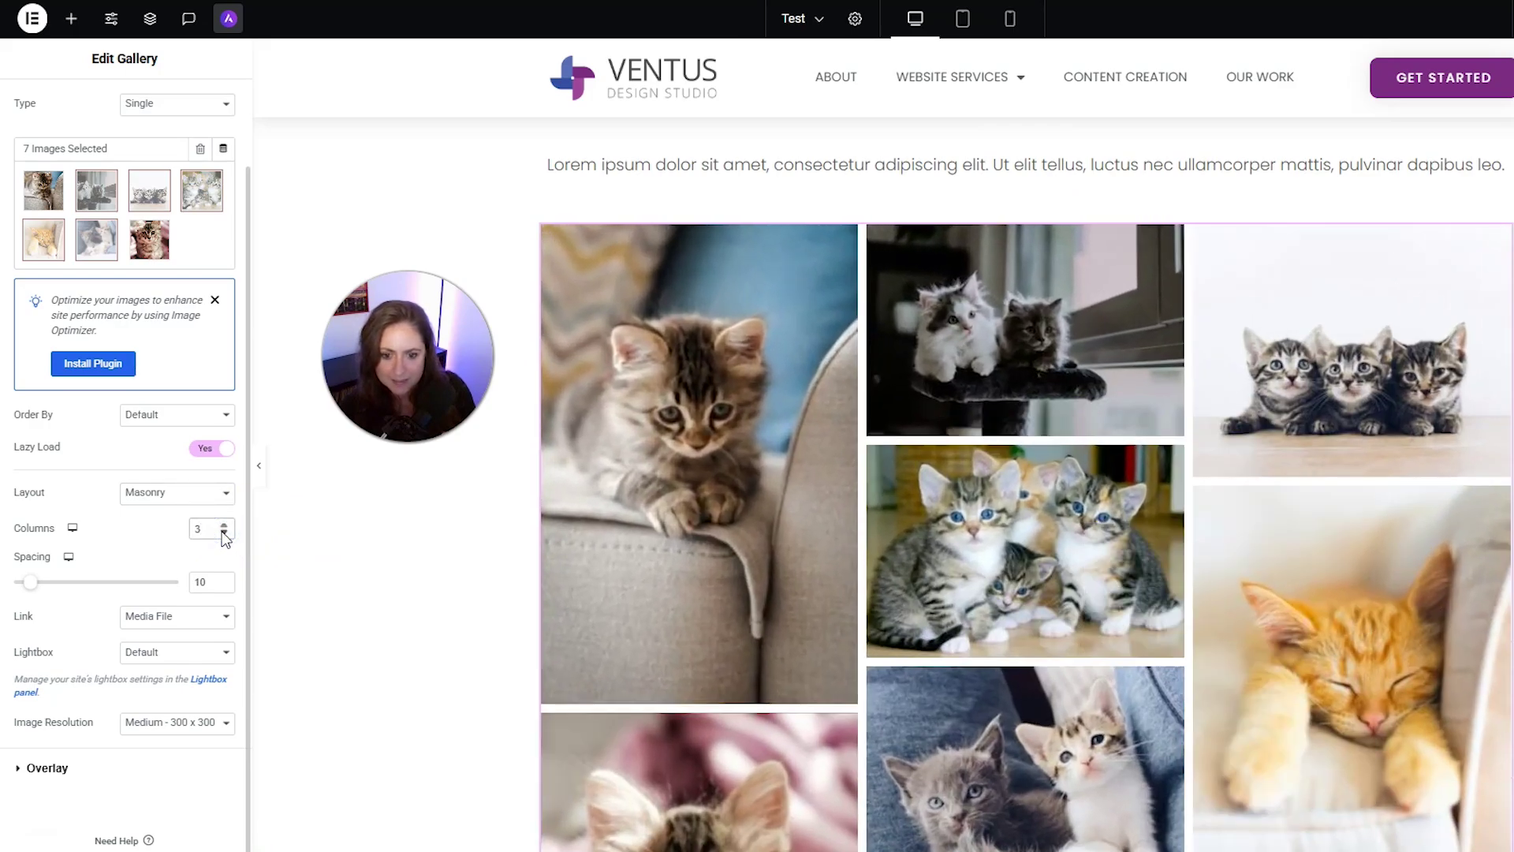
{"action": "mouse_move", "coordinate": [30, 582]}
{"action": "left_mouse_down"}
{"action": "mouse_move", "coordinate": [72, 588]}
{"action": "mouse_move", "coordinate": [35, 589]}
{"action": "left_mouse_up"}
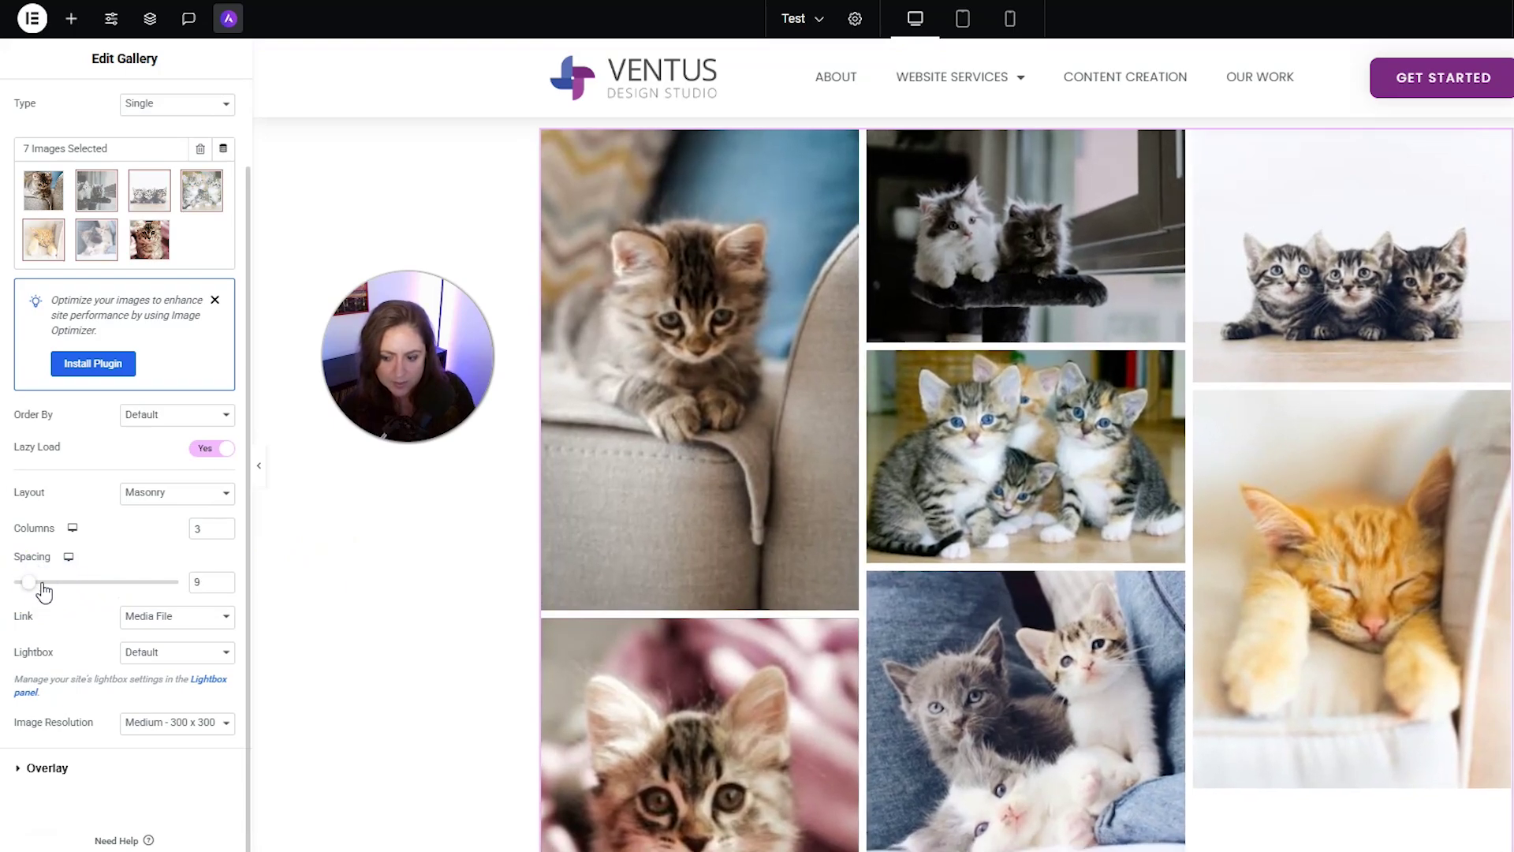
{"action": "left_click", "coordinate": [149, 615]}
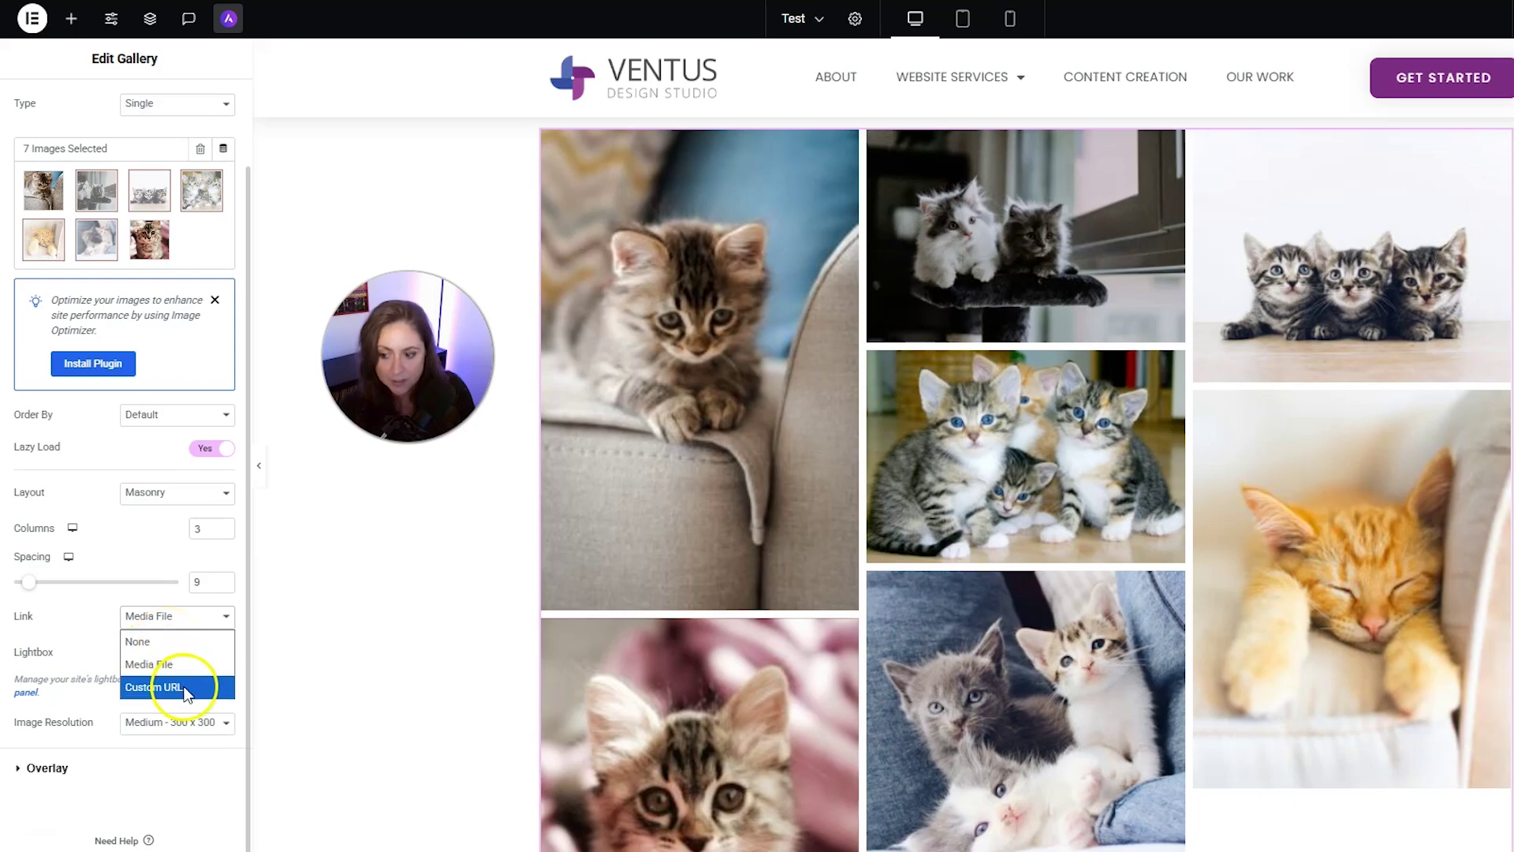
Step: Keep images linking to the media file with default lightbox, and set Image Resolution to Full
{"action": "left_click", "coordinate": [175, 672]}
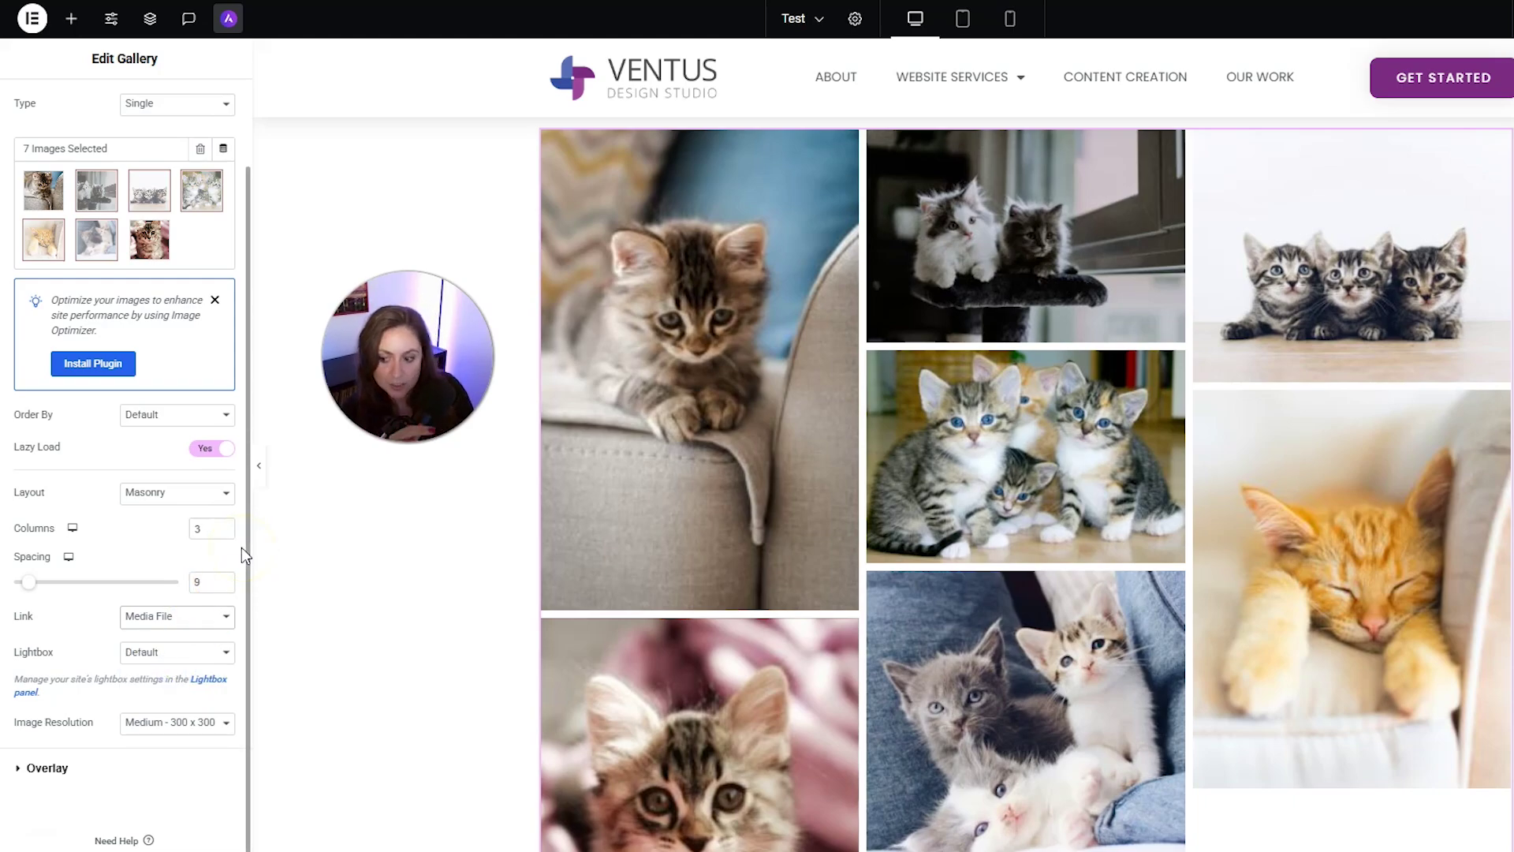
{"action": "left_click", "coordinate": [180, 669]}
{"action": "left_click", "coordinate": [181, 670]}
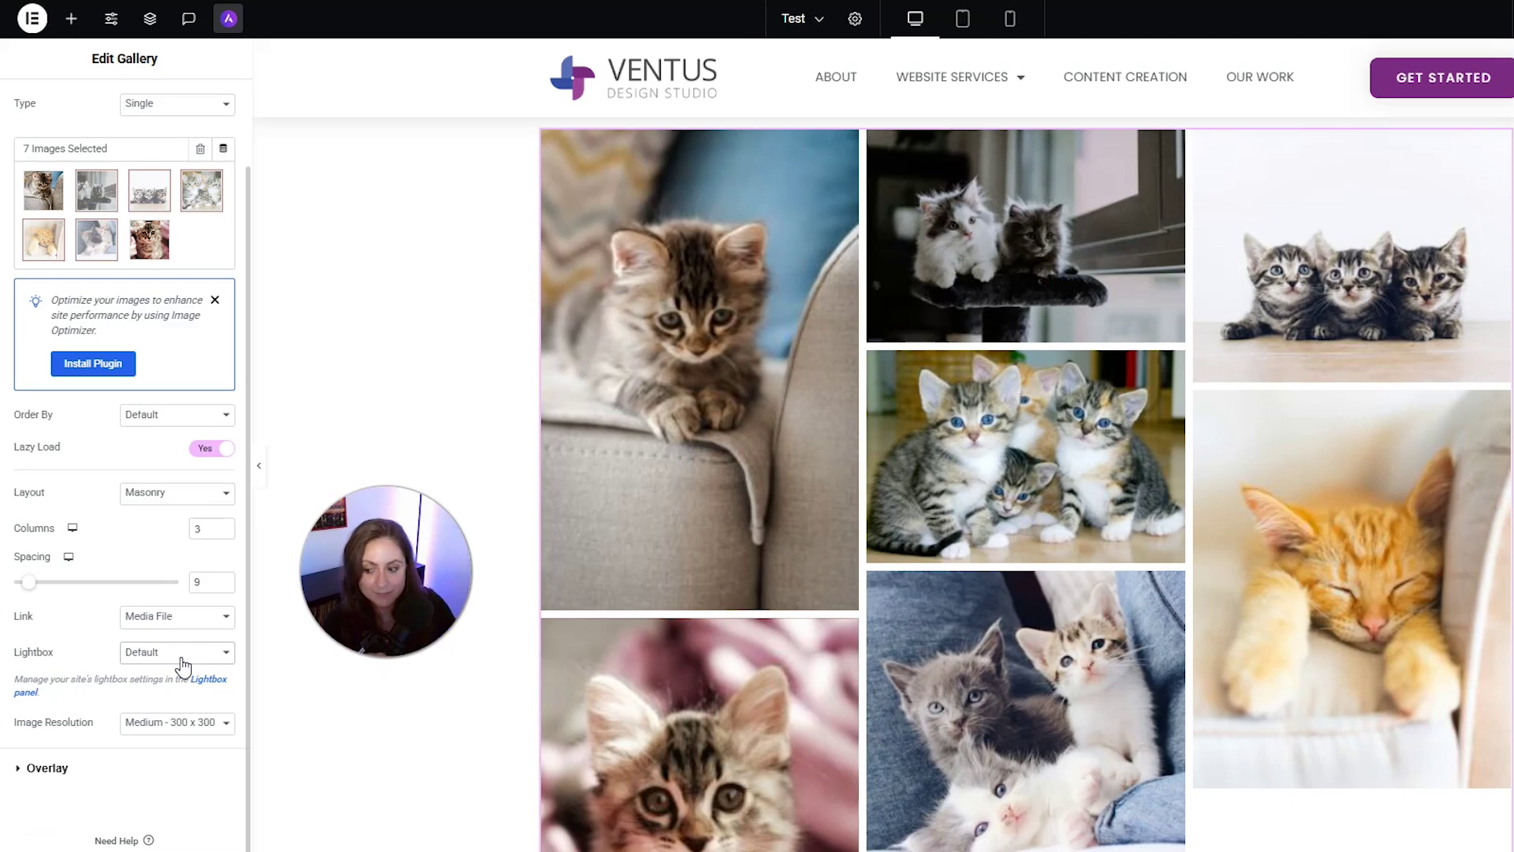
{"action": "left_click", "coordinate": [188, 729]}
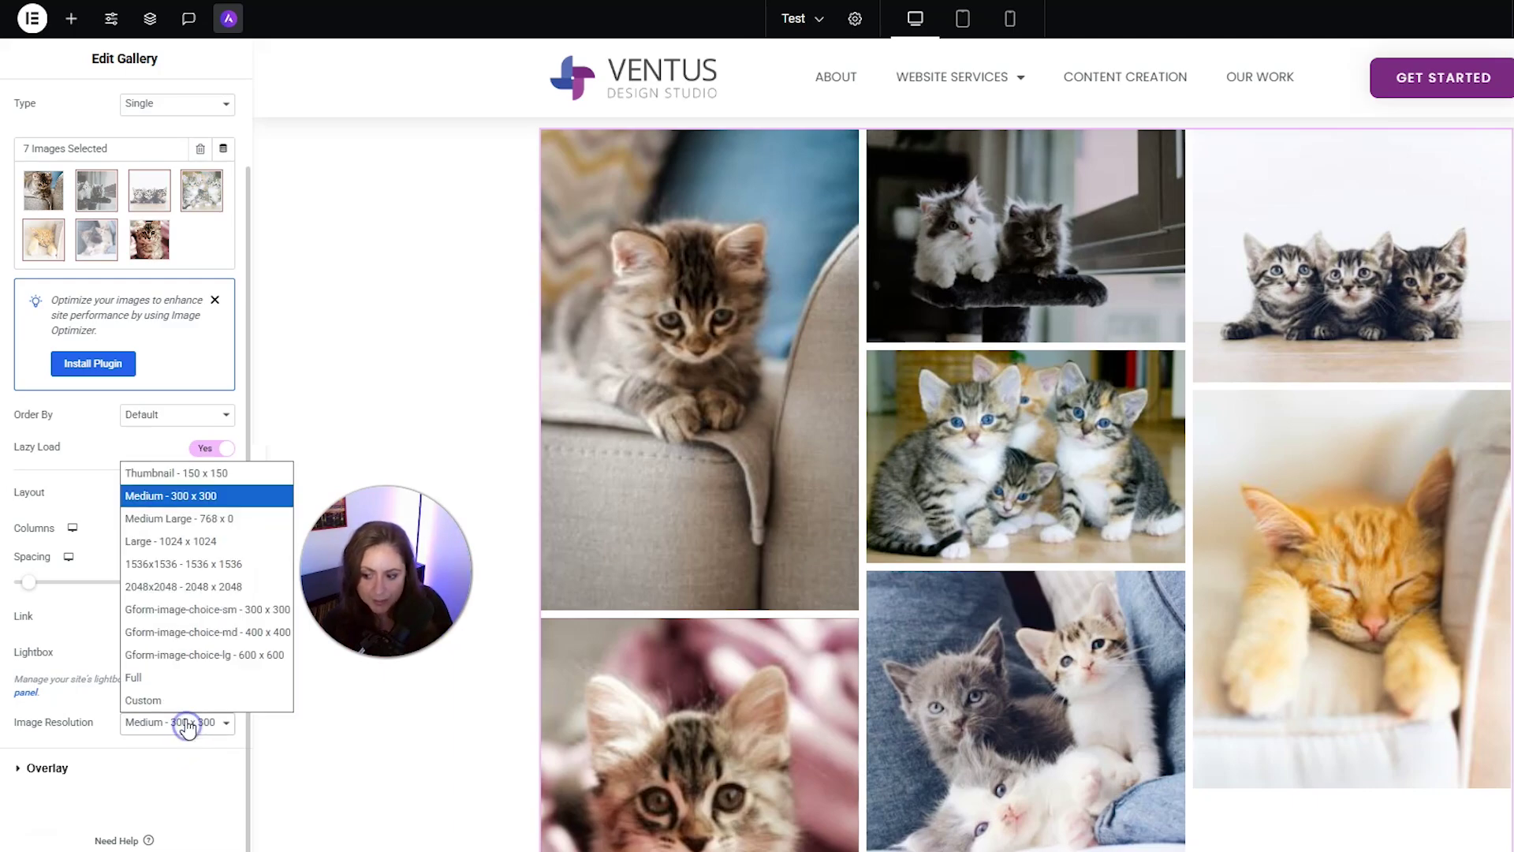
{"action": "left_click", "coordinate": [177, 677]}
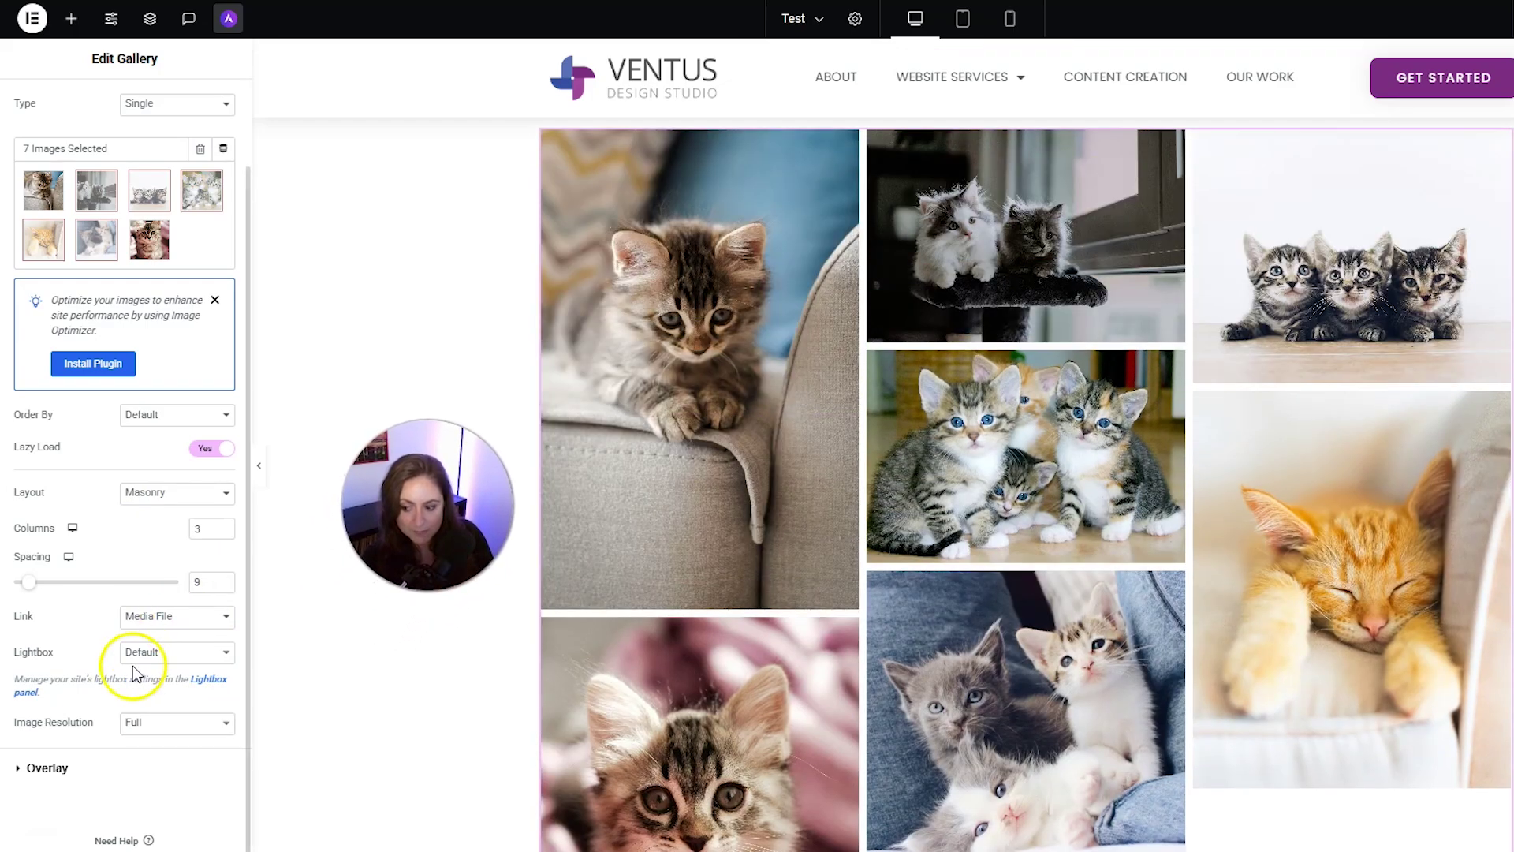
{"action": "left_click", "coordinate": [53, 769]}
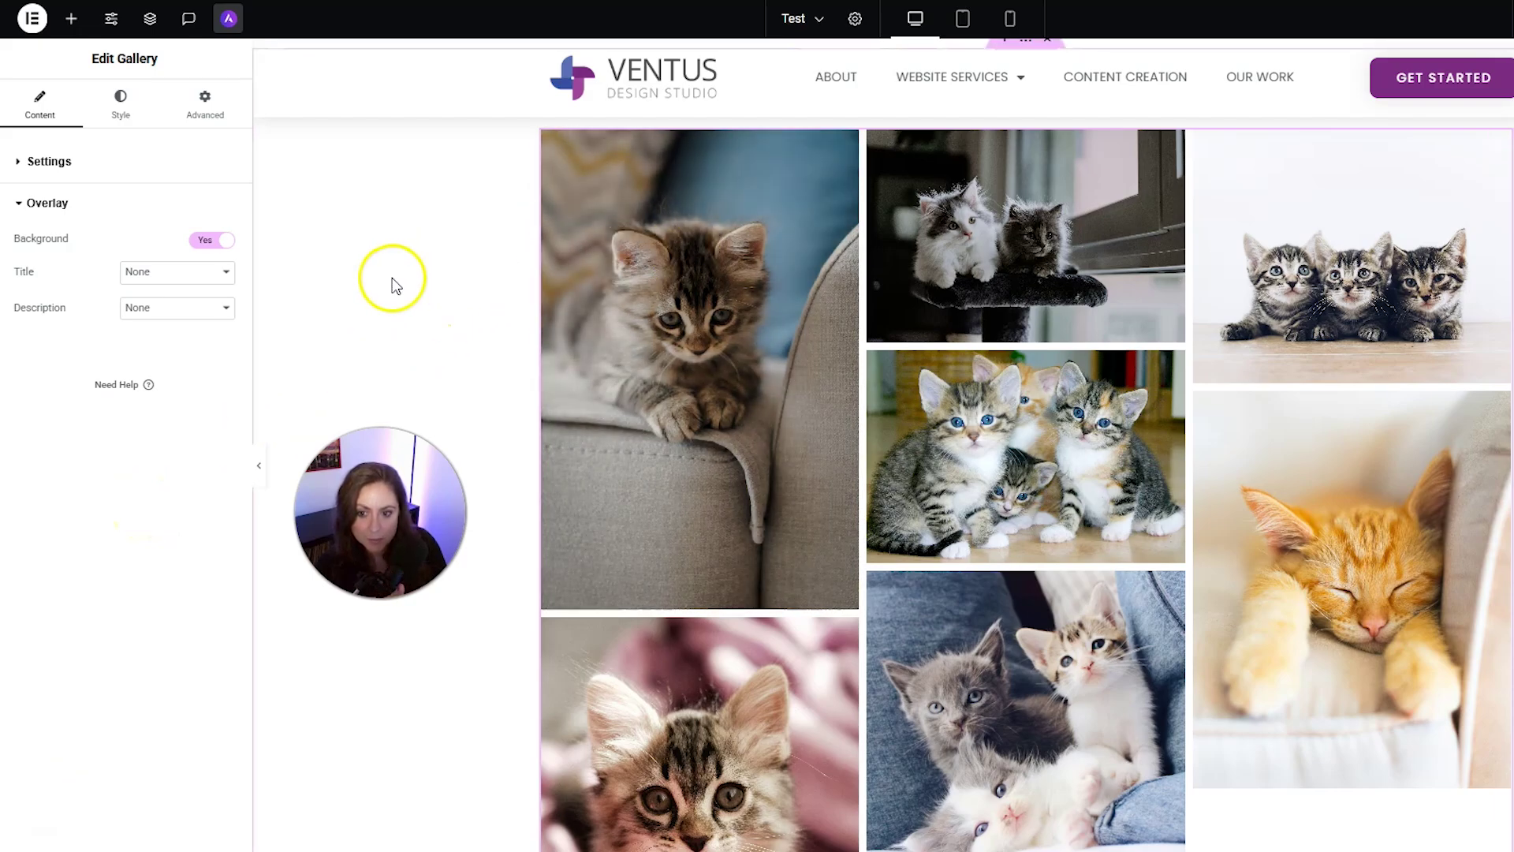
Step: Keep the overlay background on, trying Title for the overlay title and Caption for its description
{"action": "left_click", "coordinate": [206, 241]}
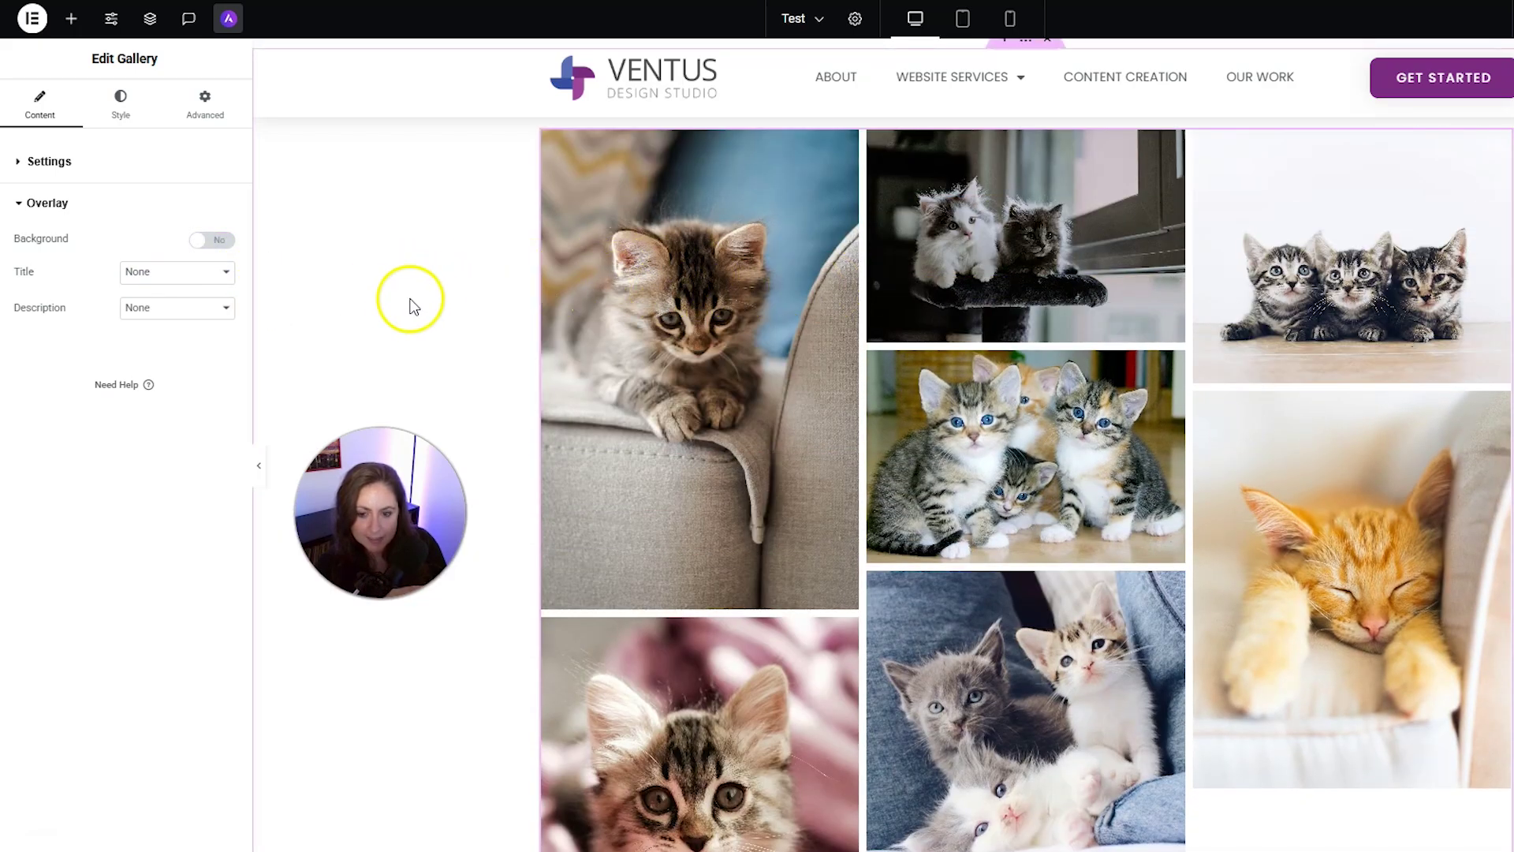
{"action": "left_click", "coordinate": [214, 241]}
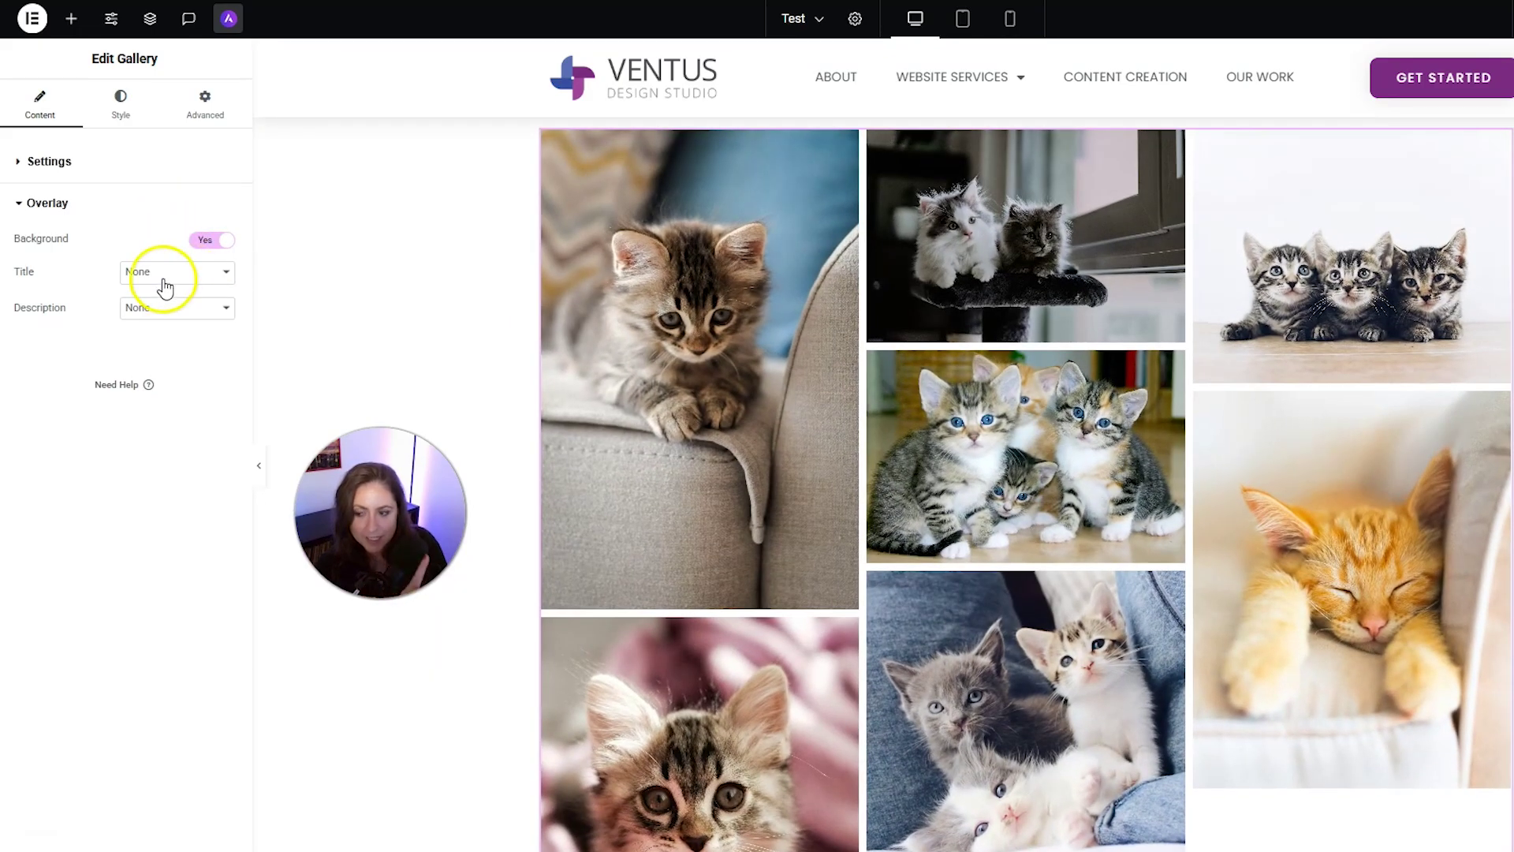
{"action": "left_click", "coordinate": [165, 280]}
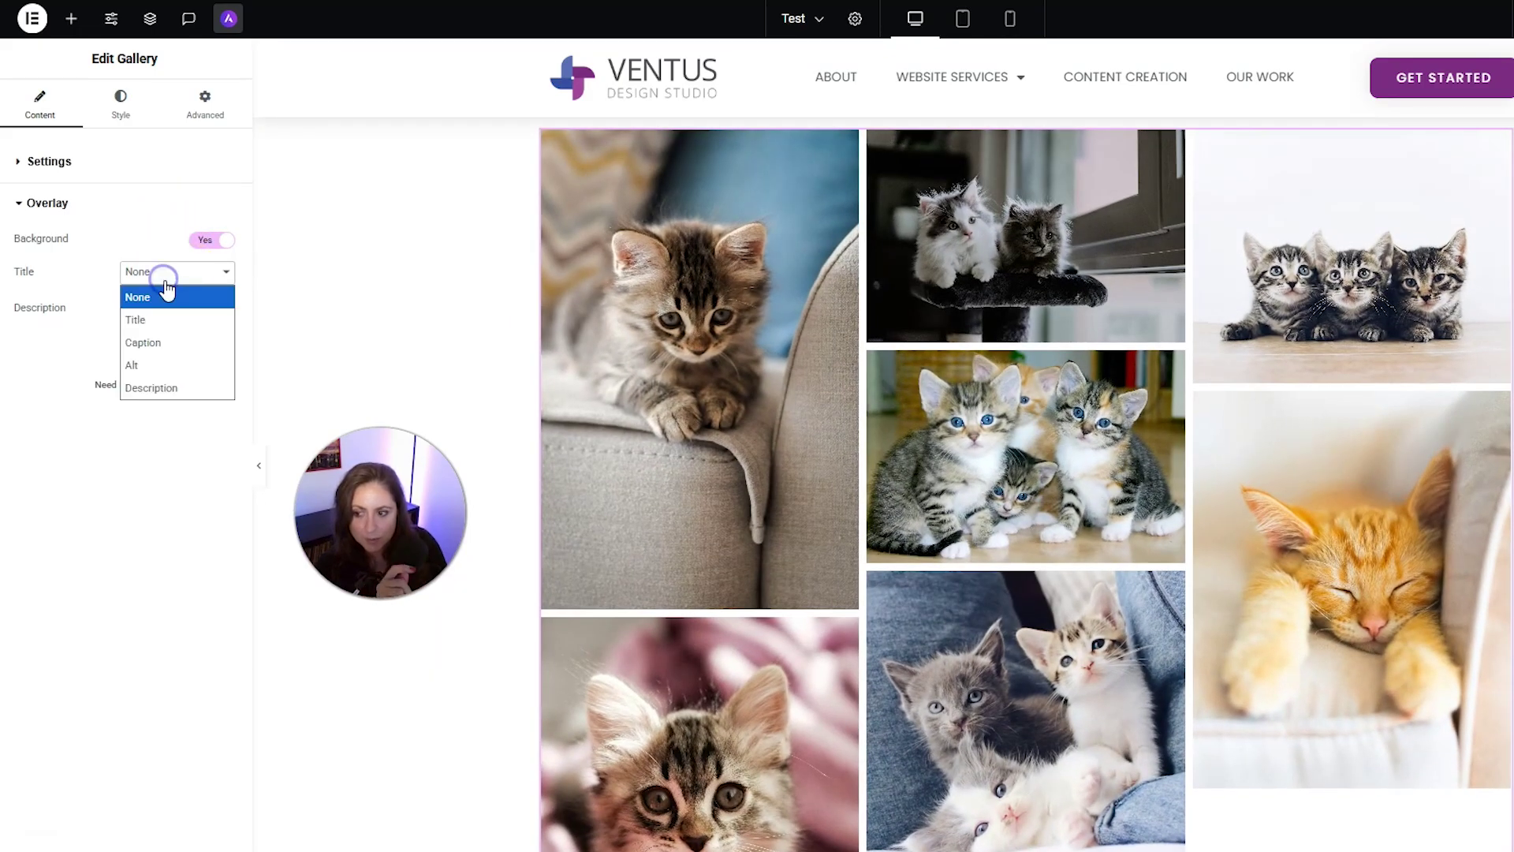
{"action": "left_click", "coordinate": [172, 323]}
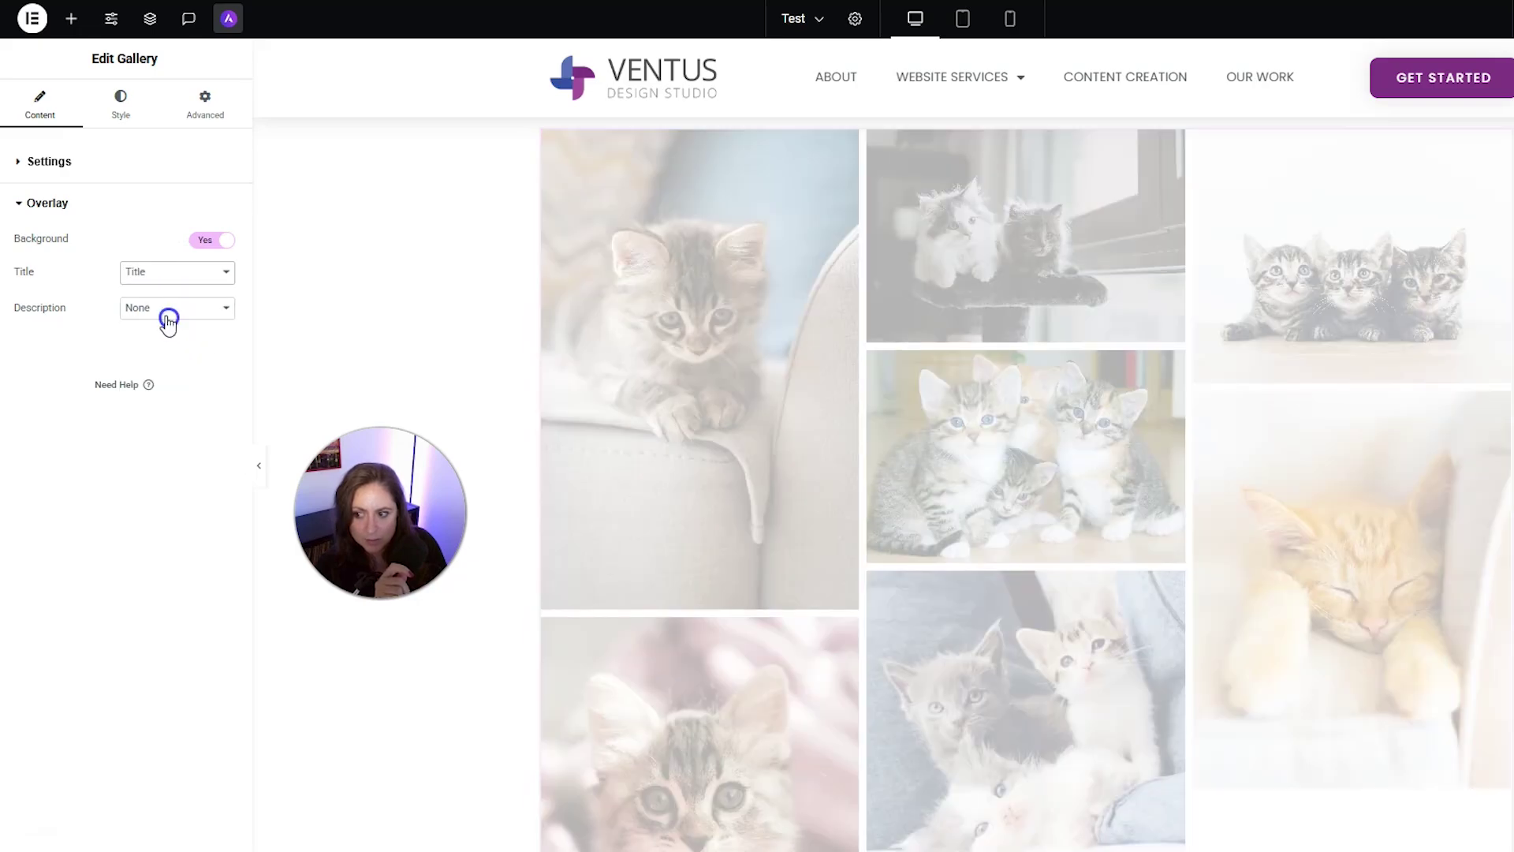
{"action": "left_click", "coordinate": [155, 314]}
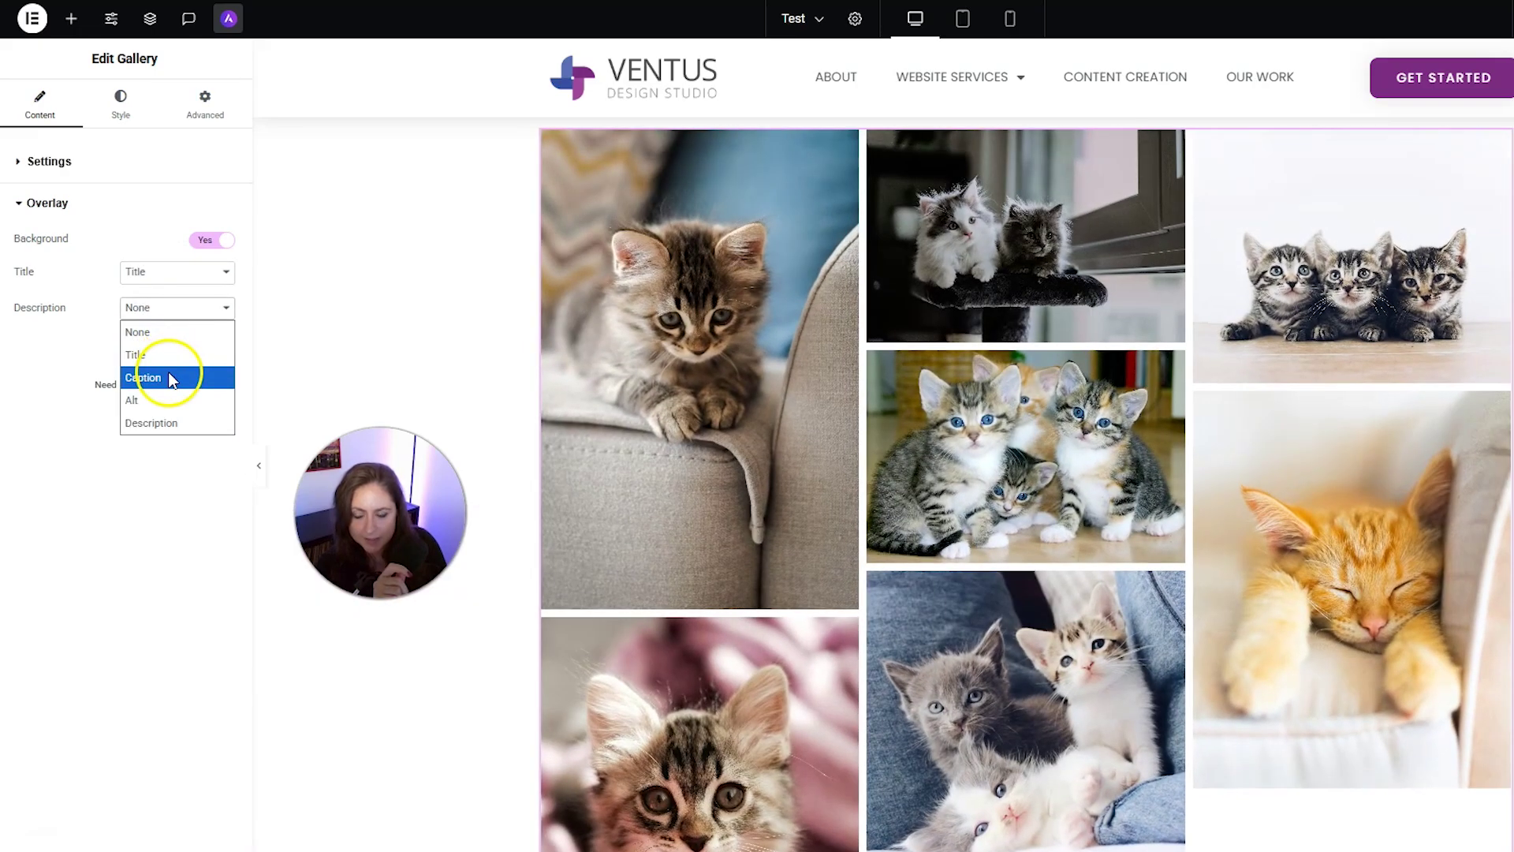
{"action": "left_click", "coordinate": [168, 372]}
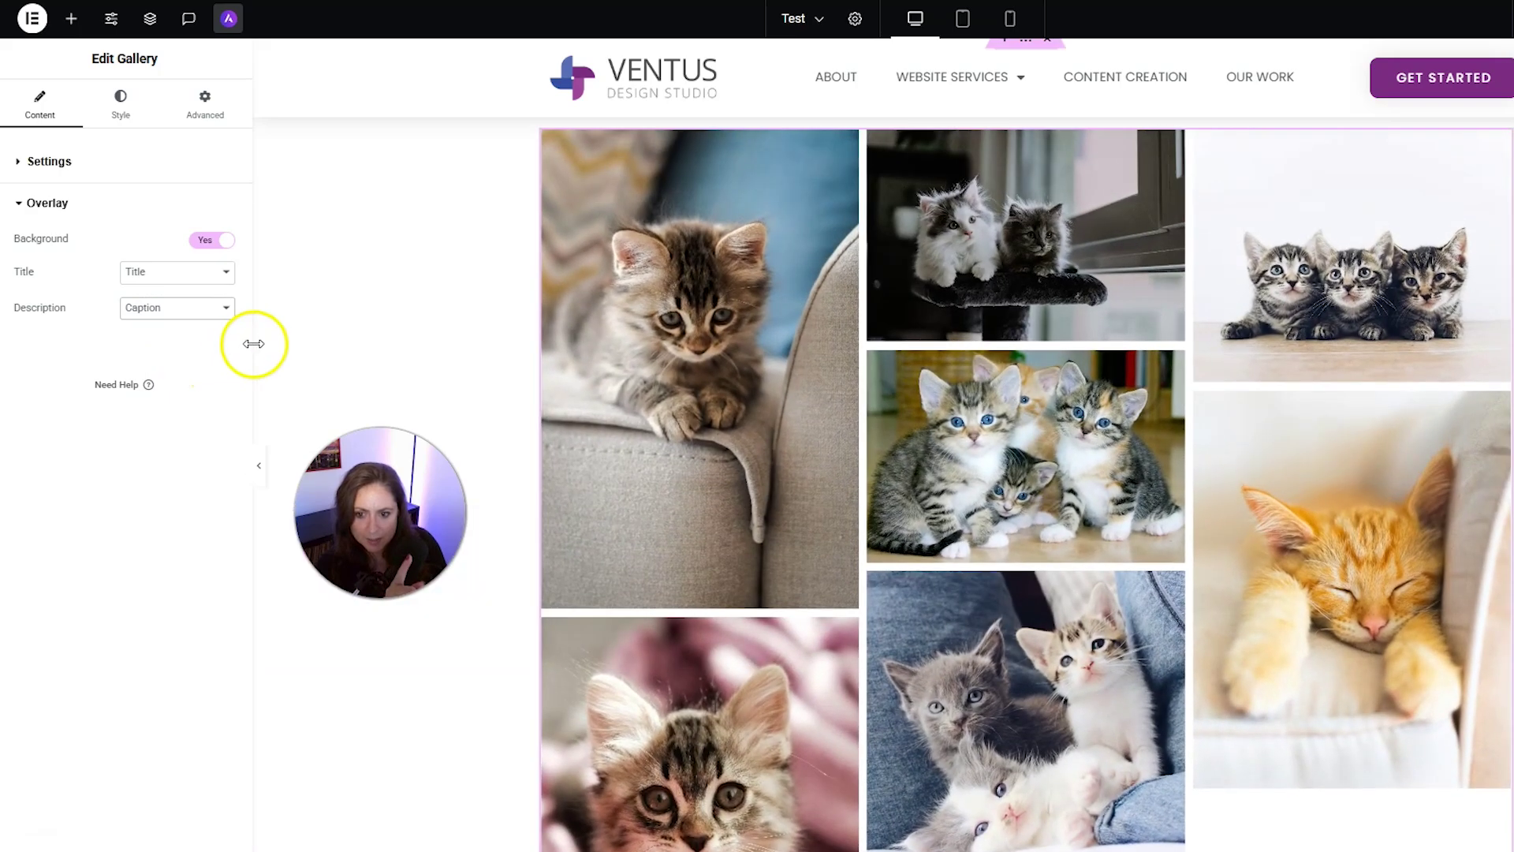
Step: Set both the overlay Title and Description back to None
{"action": "mouse_move", "coordinate": [642, 288]}
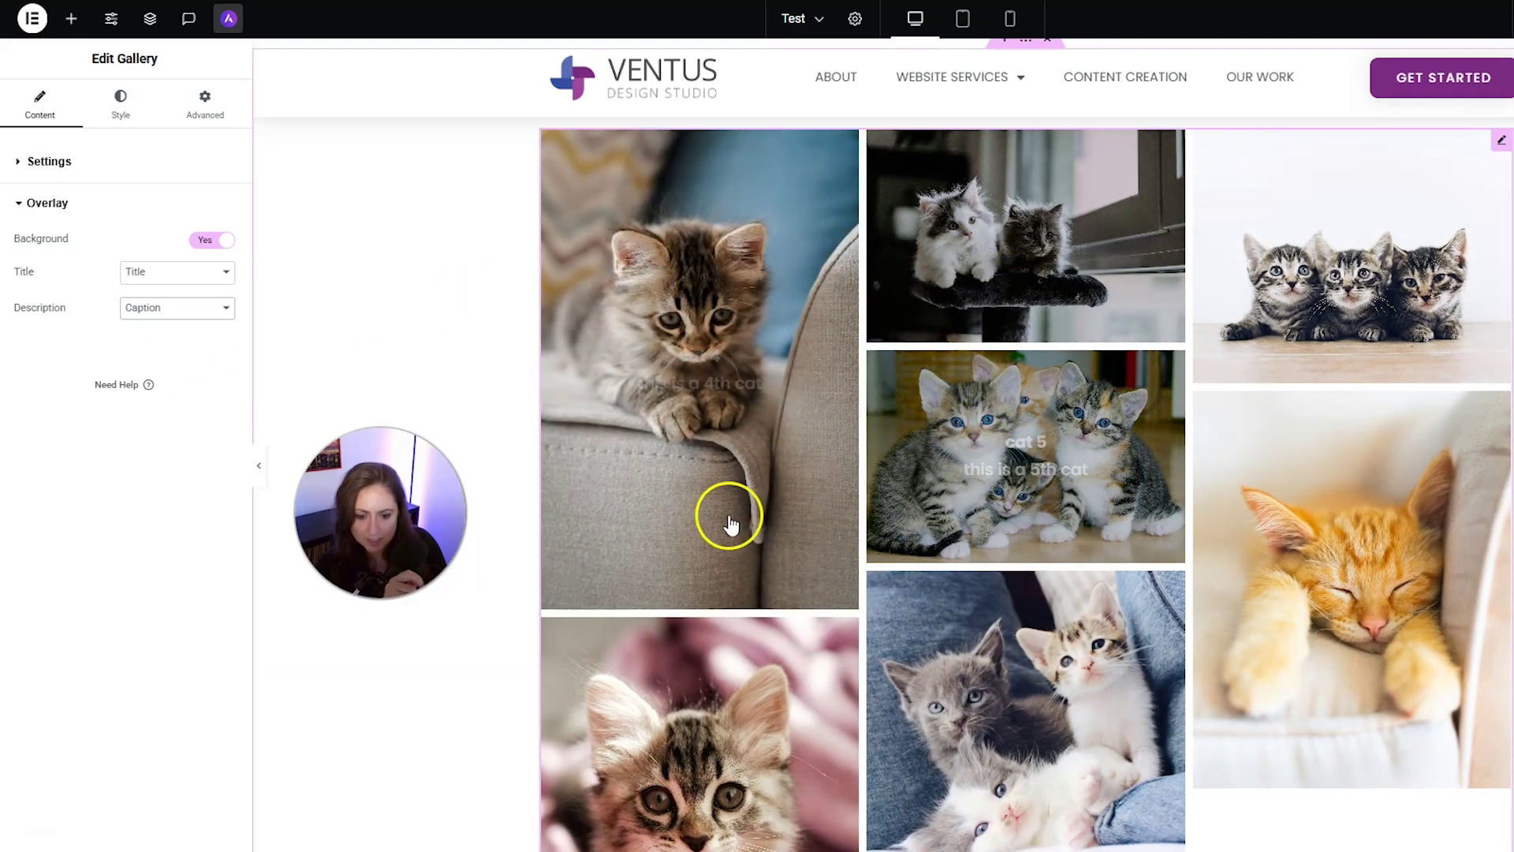
{"action": "left_click", "coordinate": [150, 269]}
{"action": "left_click", "coordinate": [154, 293]}
{"action": "left_click", "coordinate": [150, 319]}
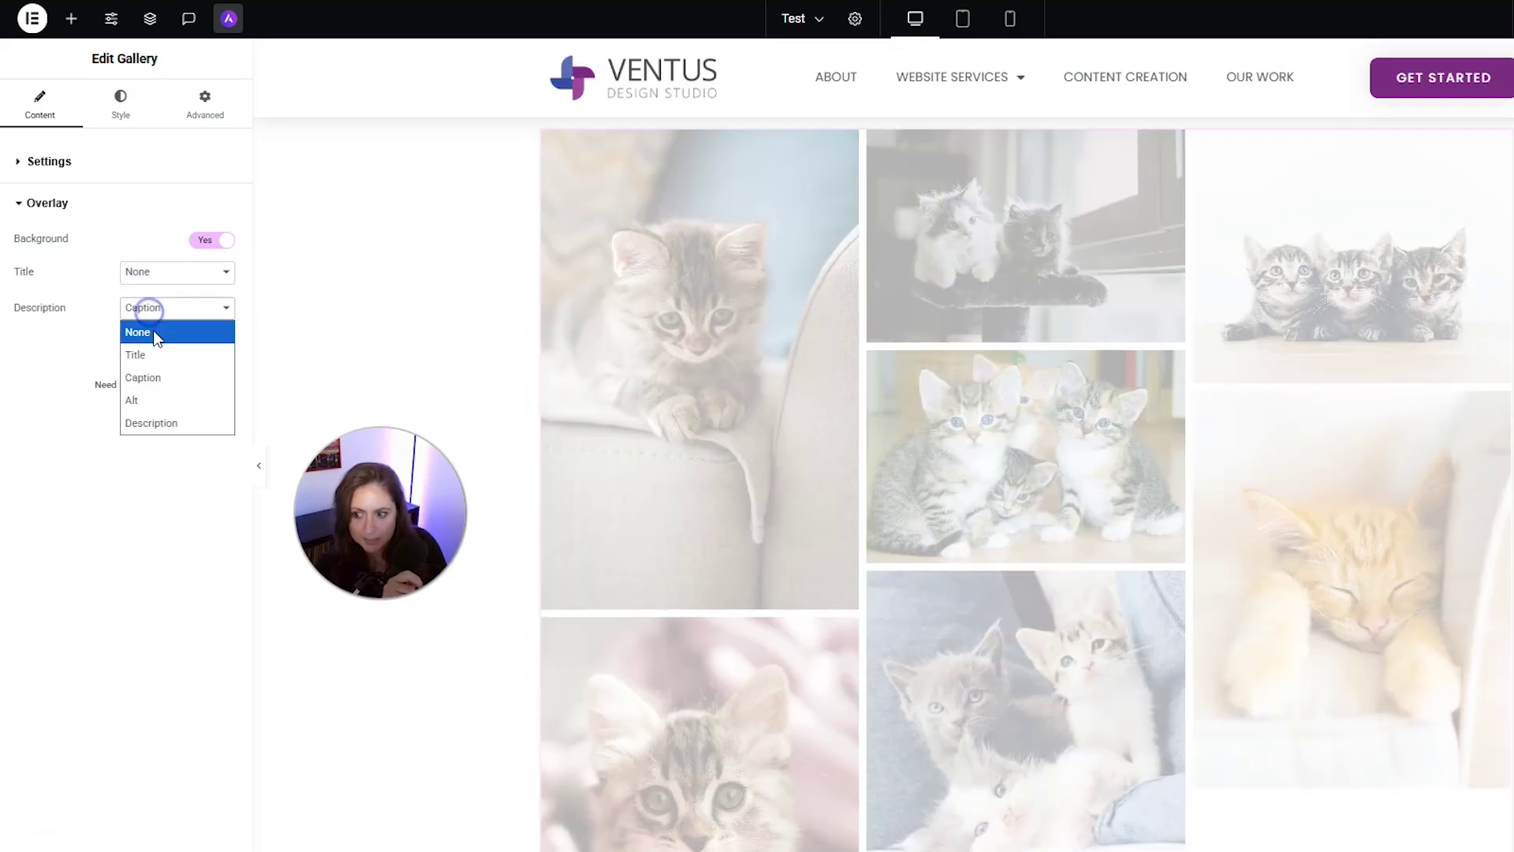
{"action": "left_click", "coordinate": [153, 329]}
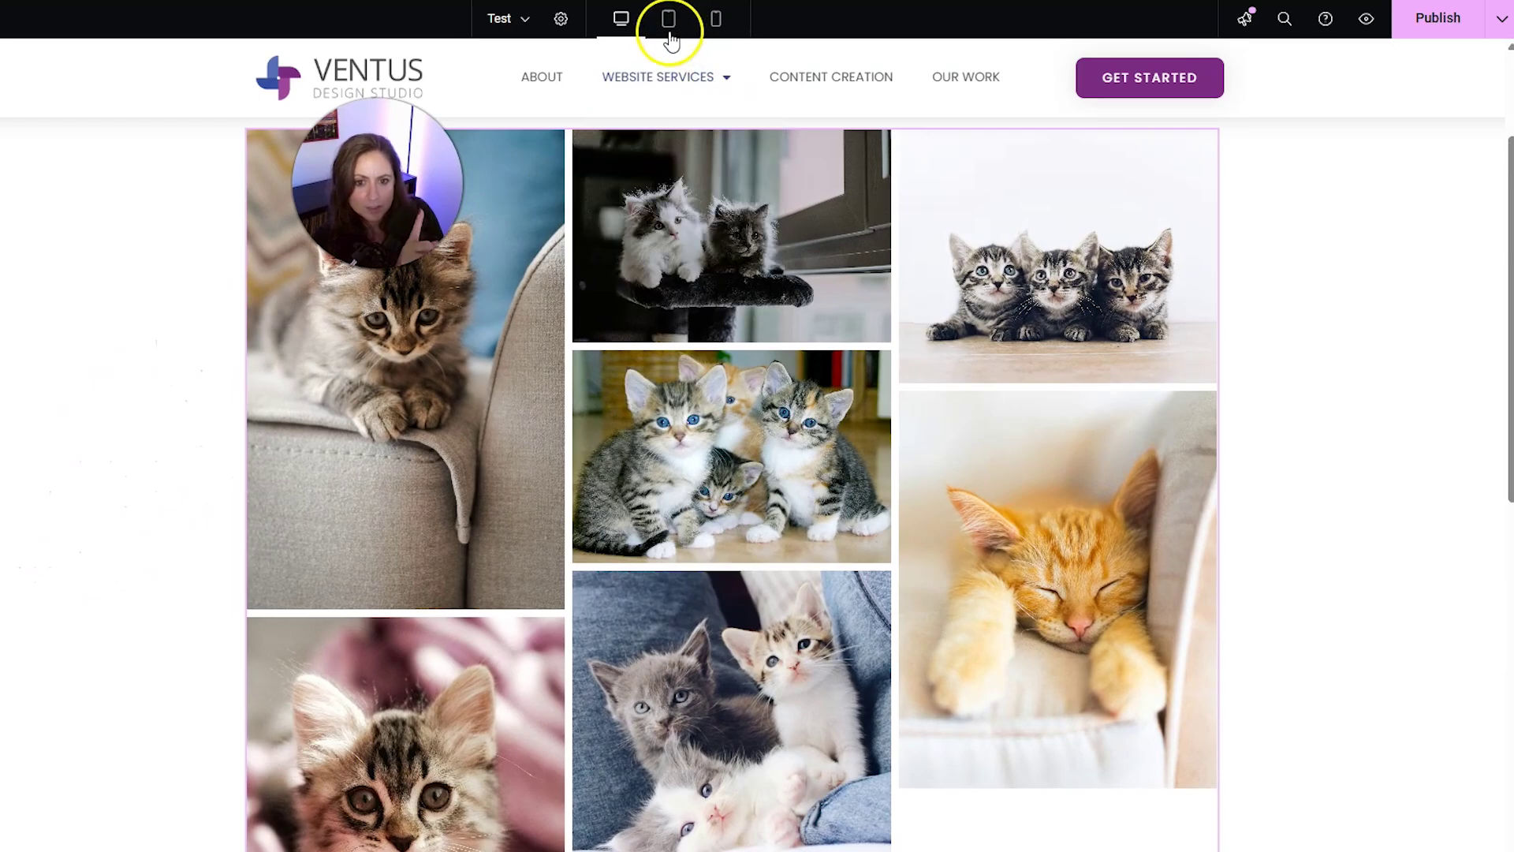
Step: Check the cat gallery layout at tablet and mobile widths, then publish the Gallery page
{"action": "left_click", "coordinate": [669, 31]}
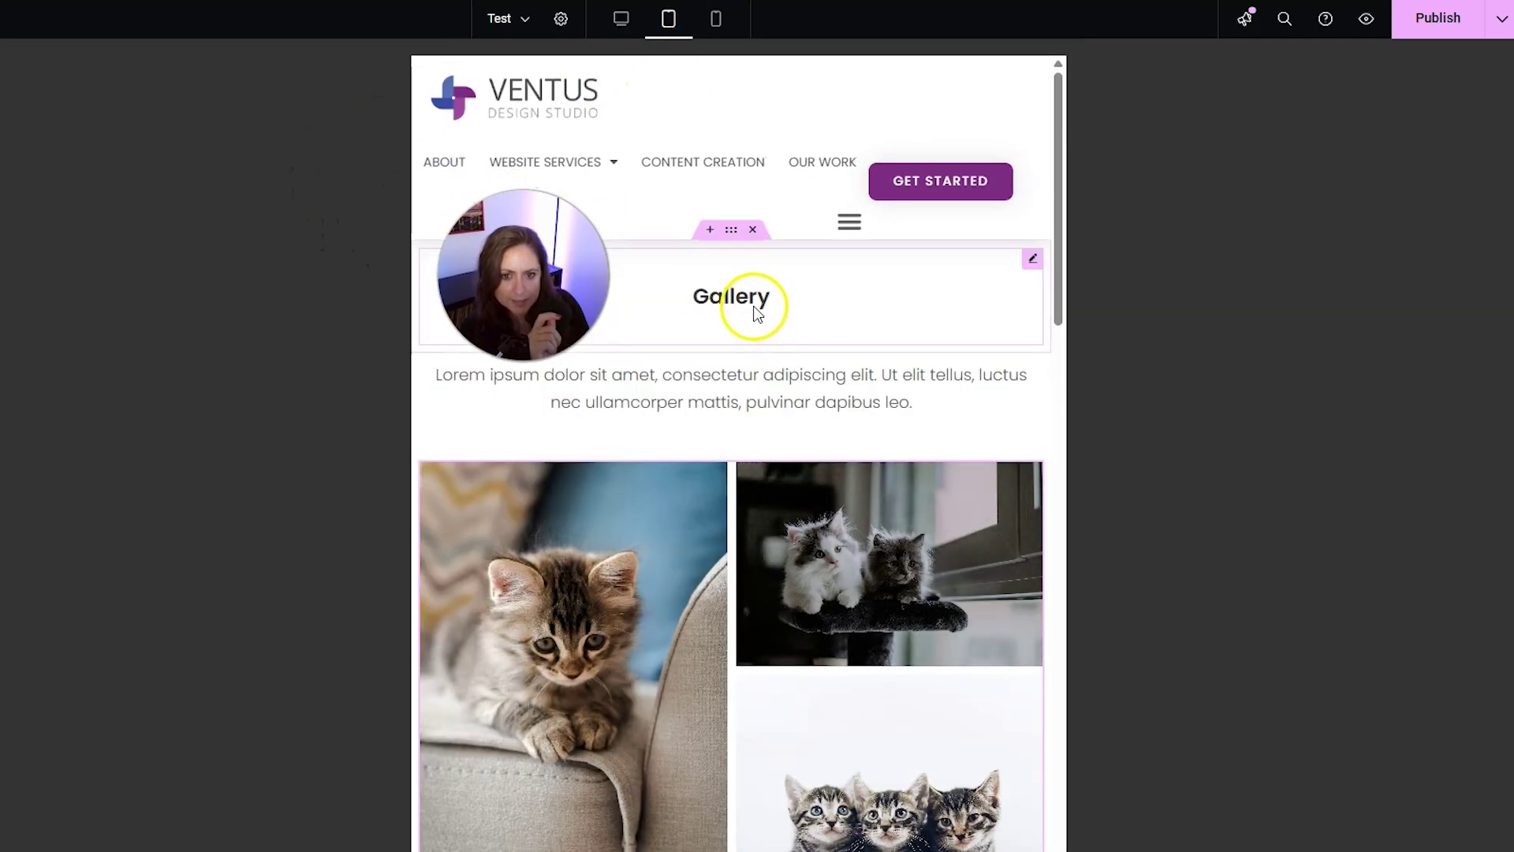
{"action": "left_click", "coordinate": [717, 22]}
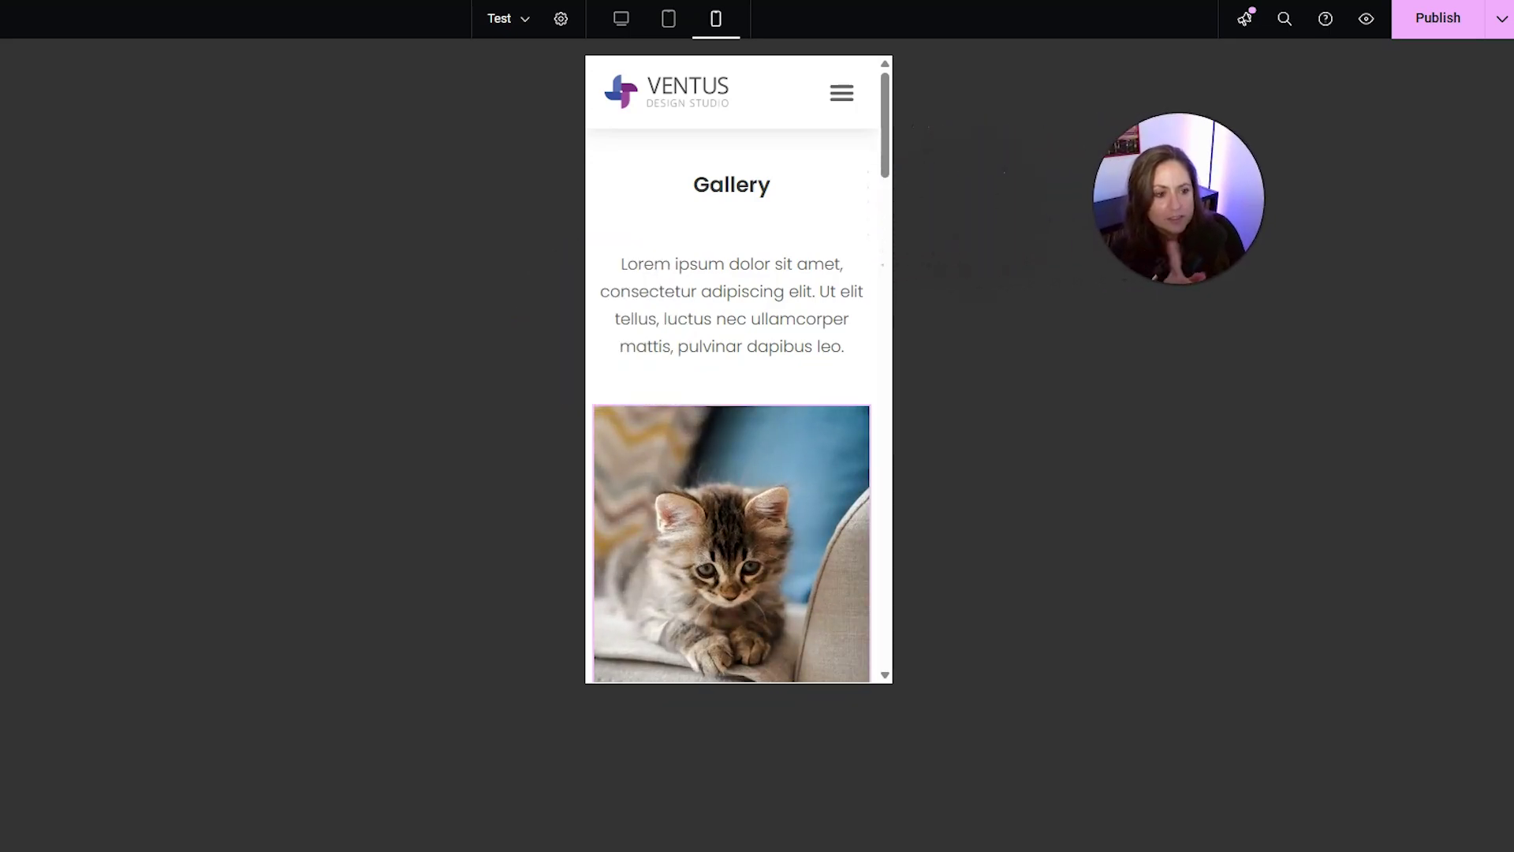
{"action": "left_click", "coordinate": [1443, 20]}
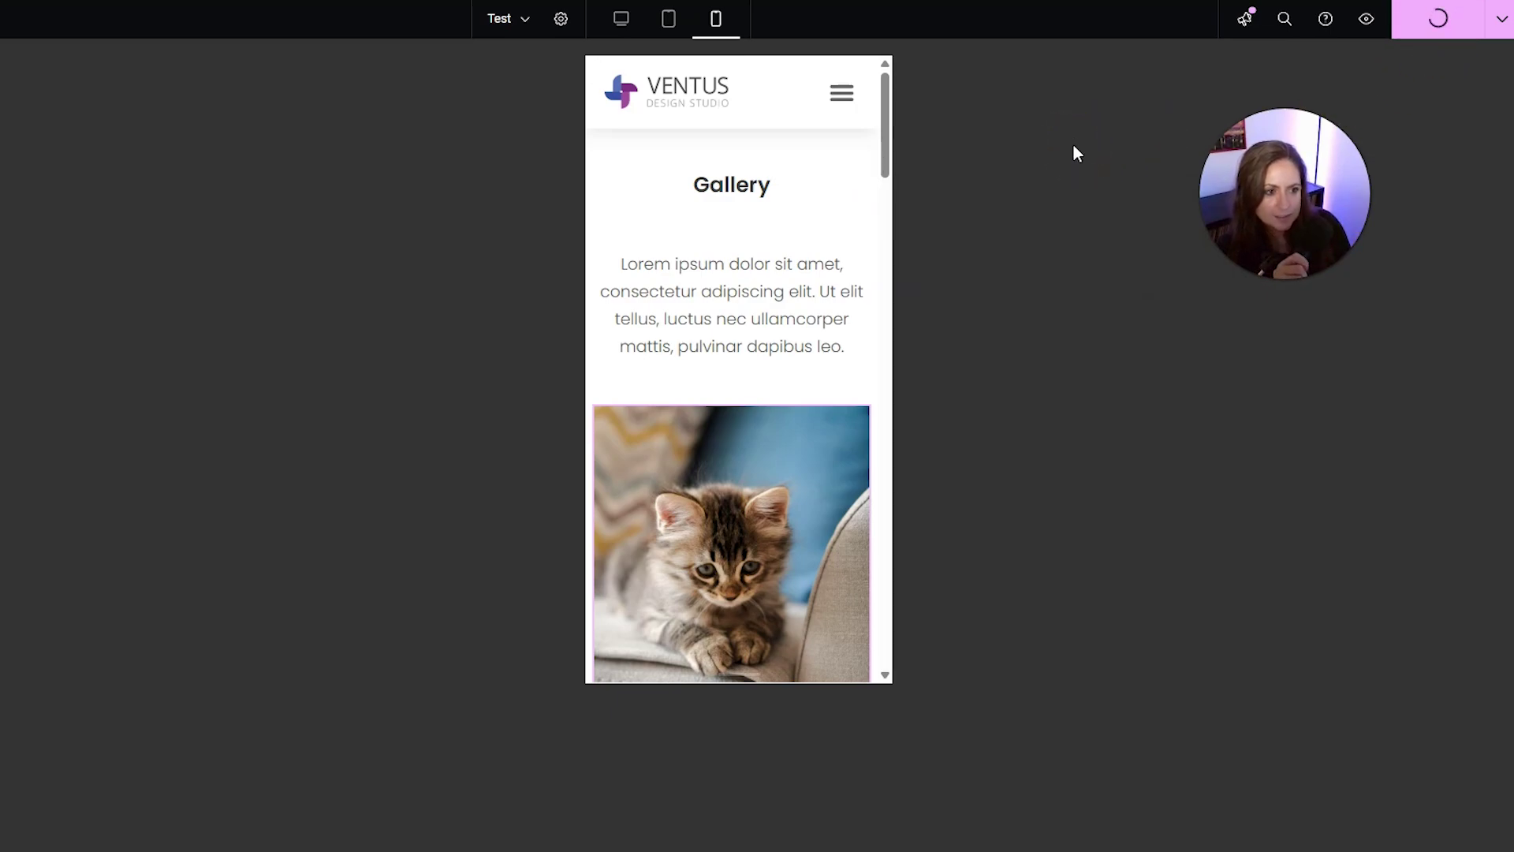
Step: View the live page and step through the lightbox from the first kitten photo to cat 5
{"action": "left_click", "coordinate": [1502, 19]}
{"action": "left_click", "coordinate": [1434, 150]}
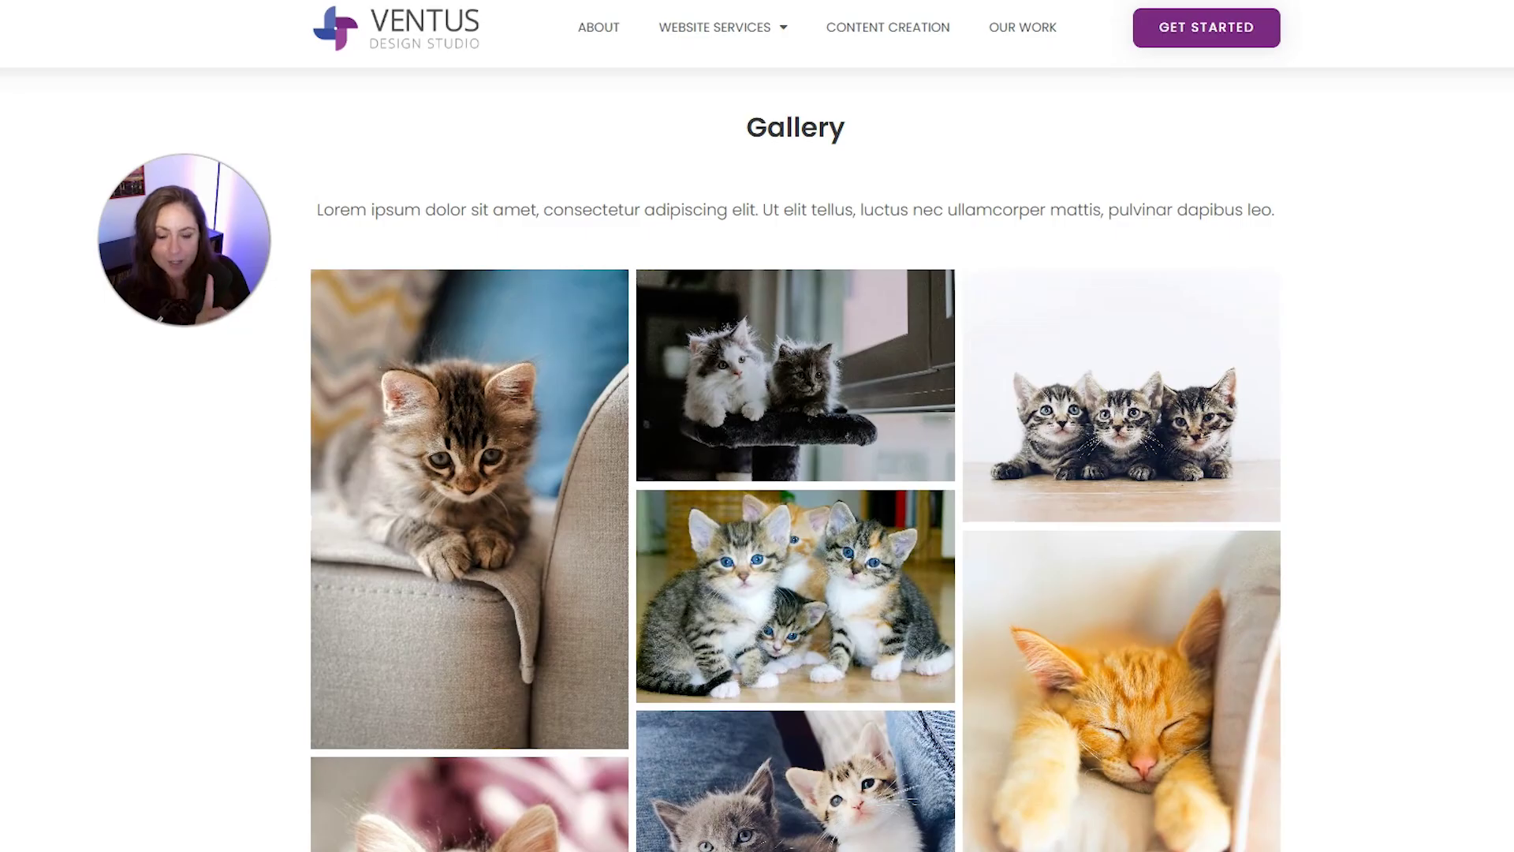
{"action": "left_click", "coordinate": [514, 389]}
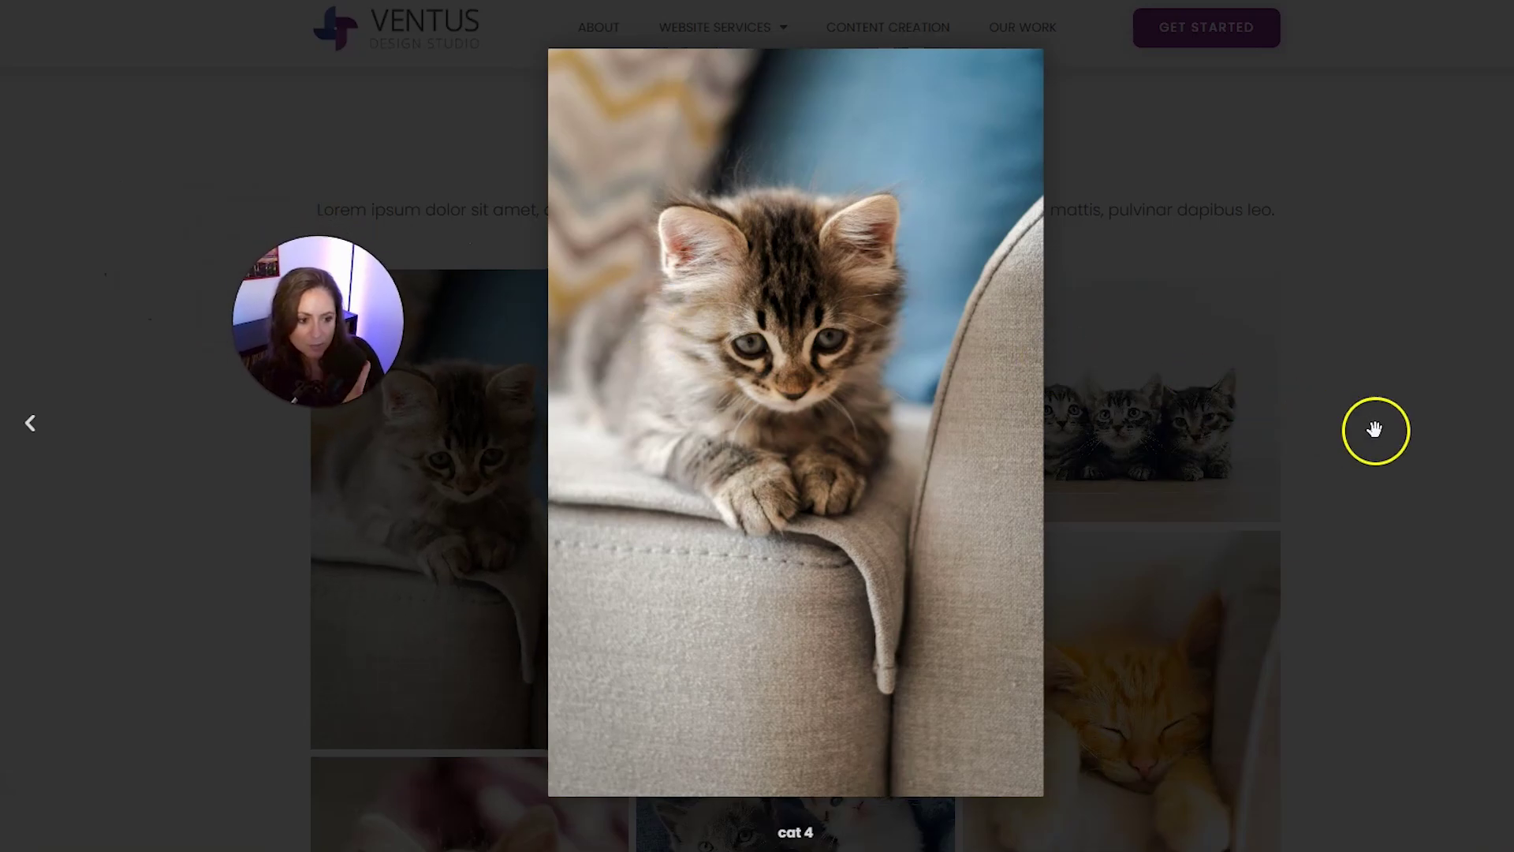
{"action": "left_click", "coordinate": [1484, 422]}
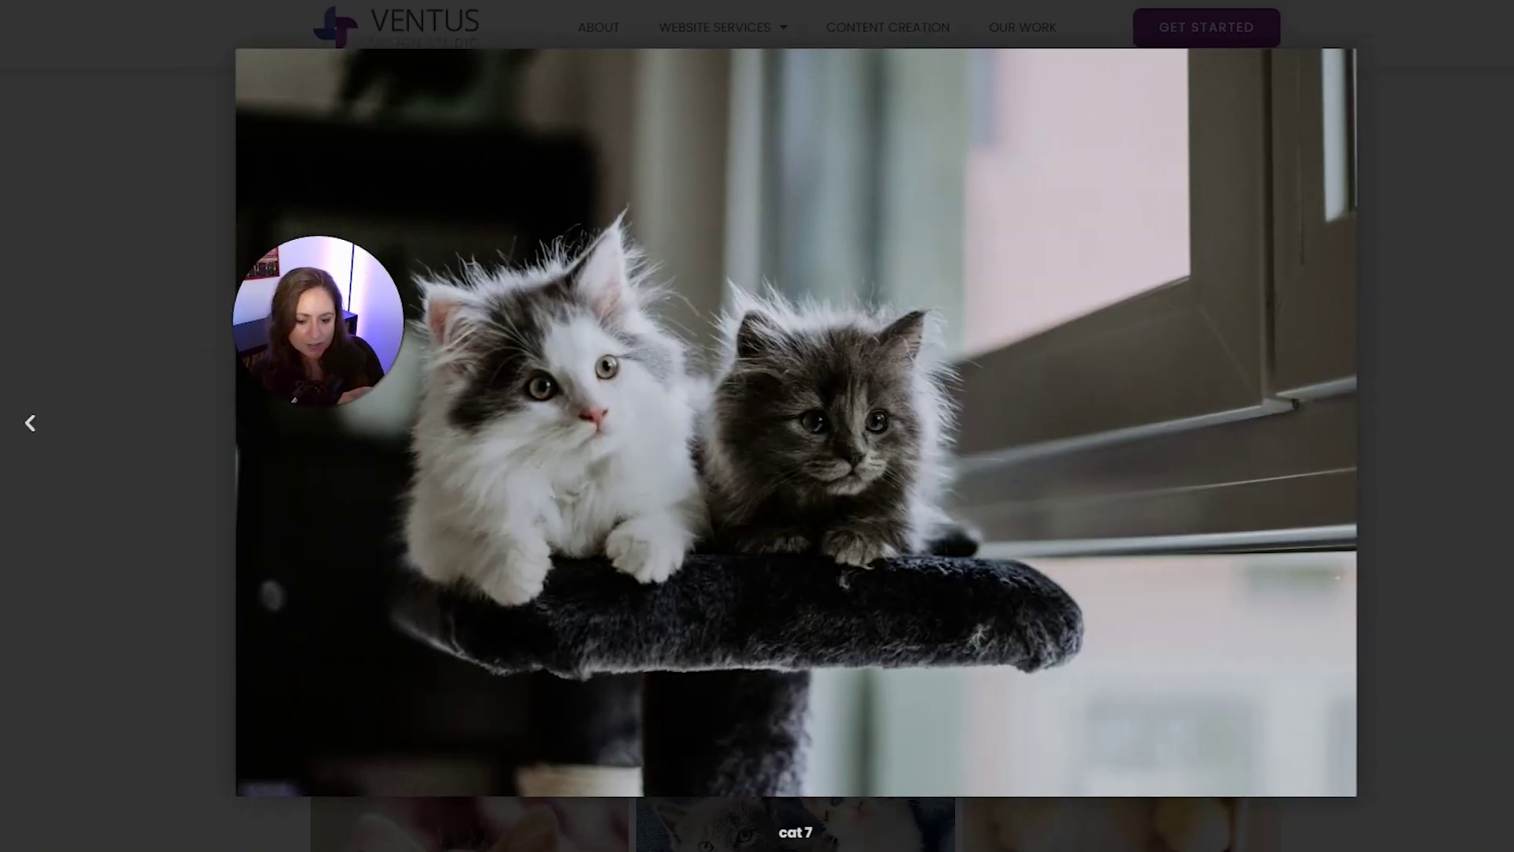
{"action": "key", "text": "Right"}
{"action": "key", "text": "Right"}
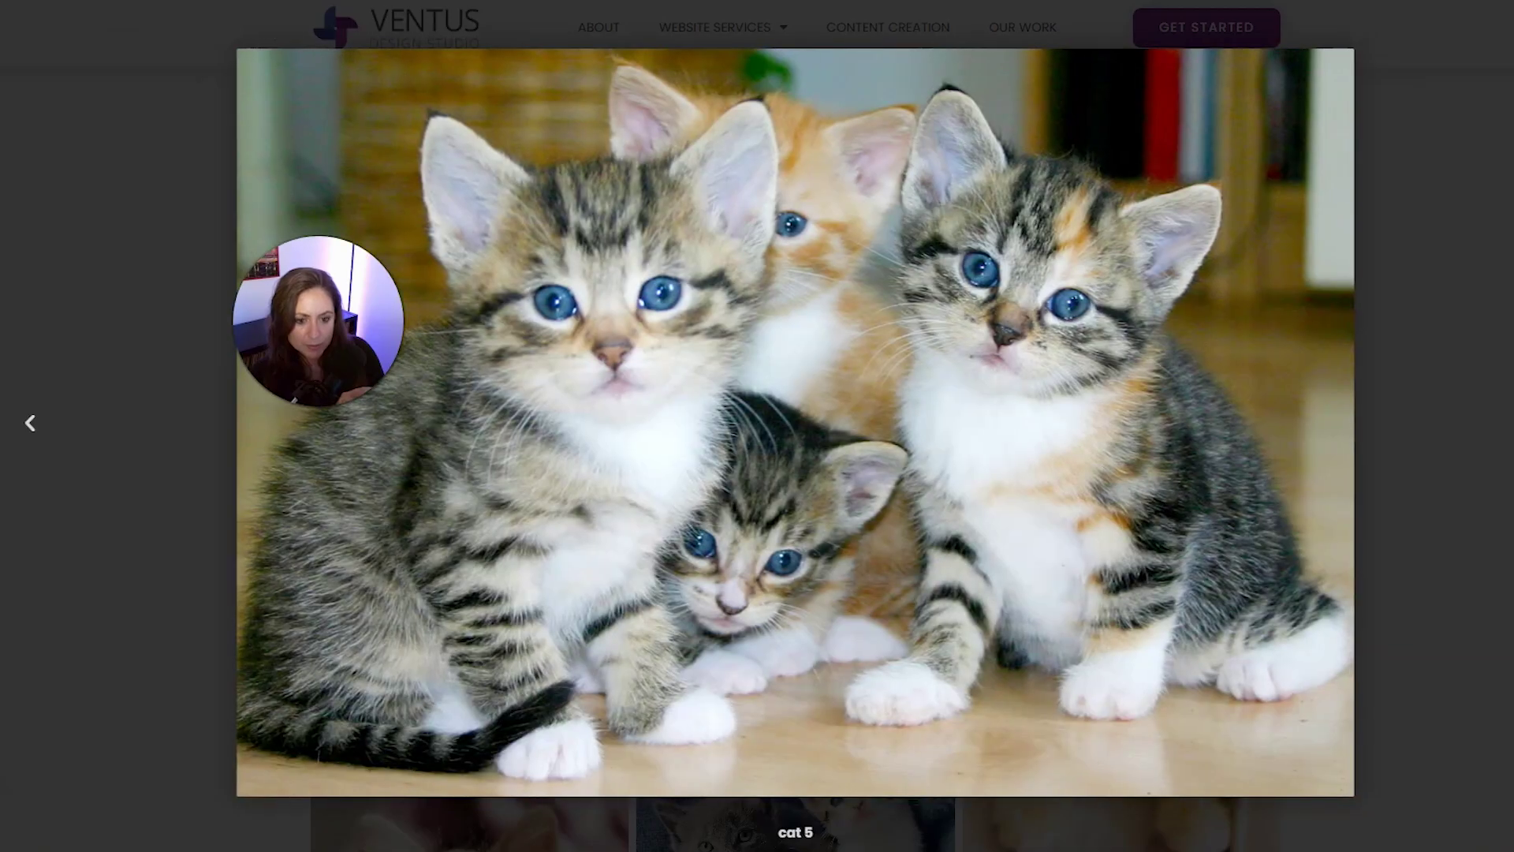
{"action": "key", "text": "Right"}
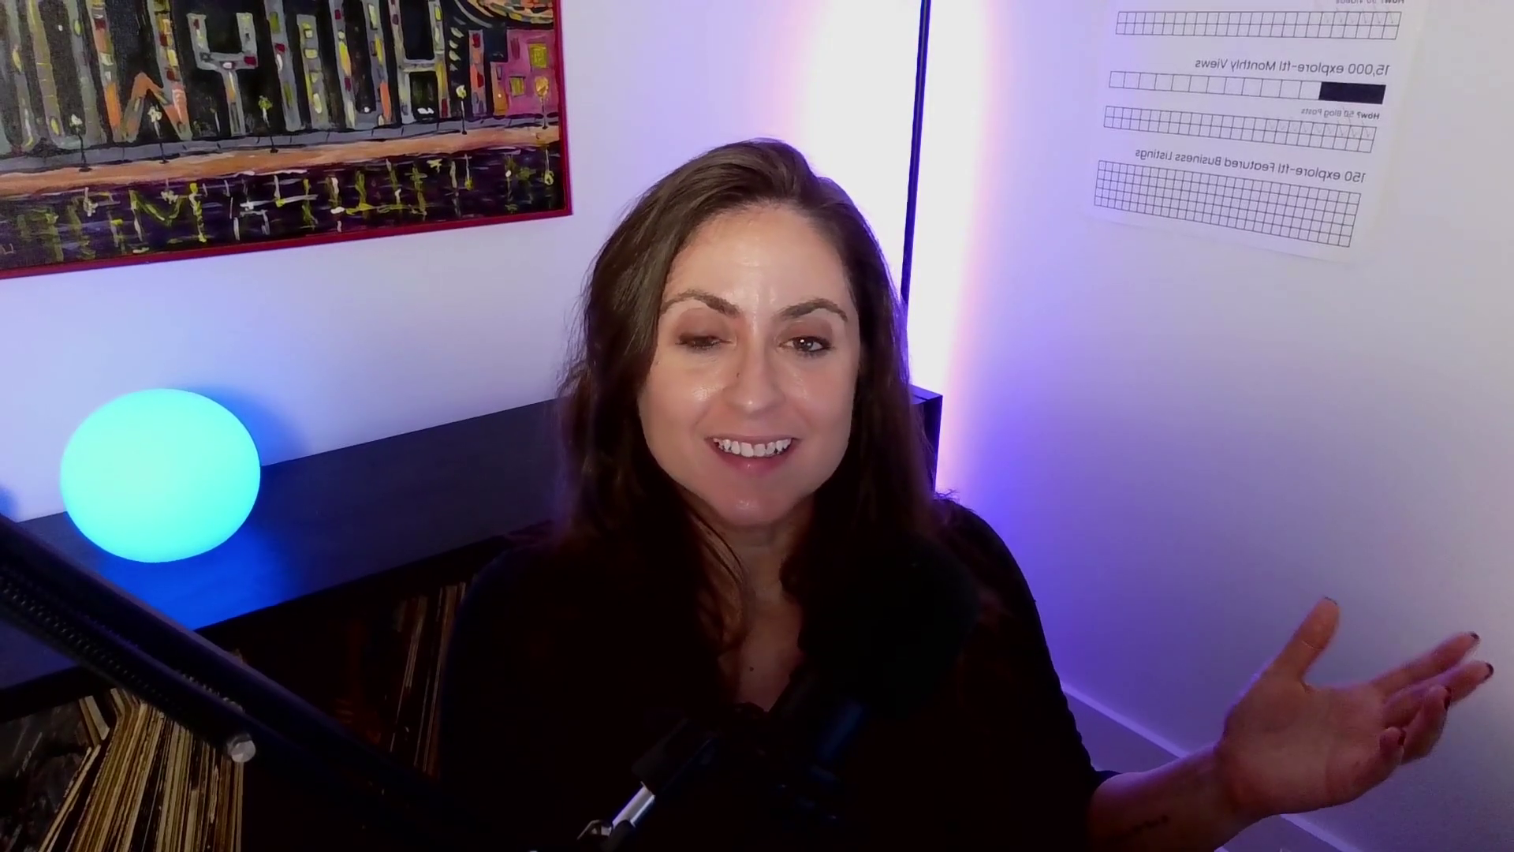